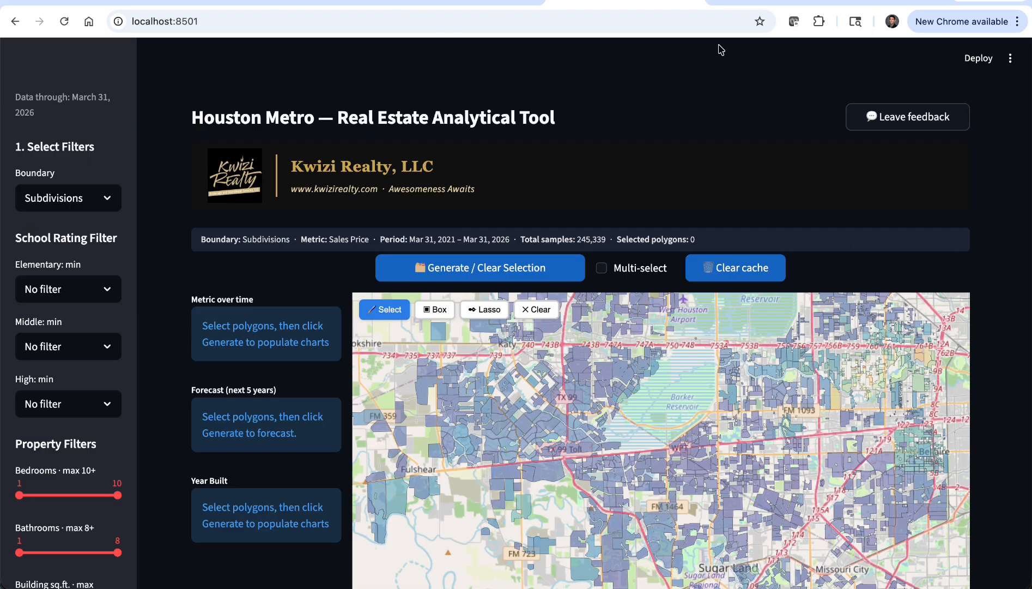
# Preview the light theme and return the page to the dark theme
pyautogui.click(1012, 60)
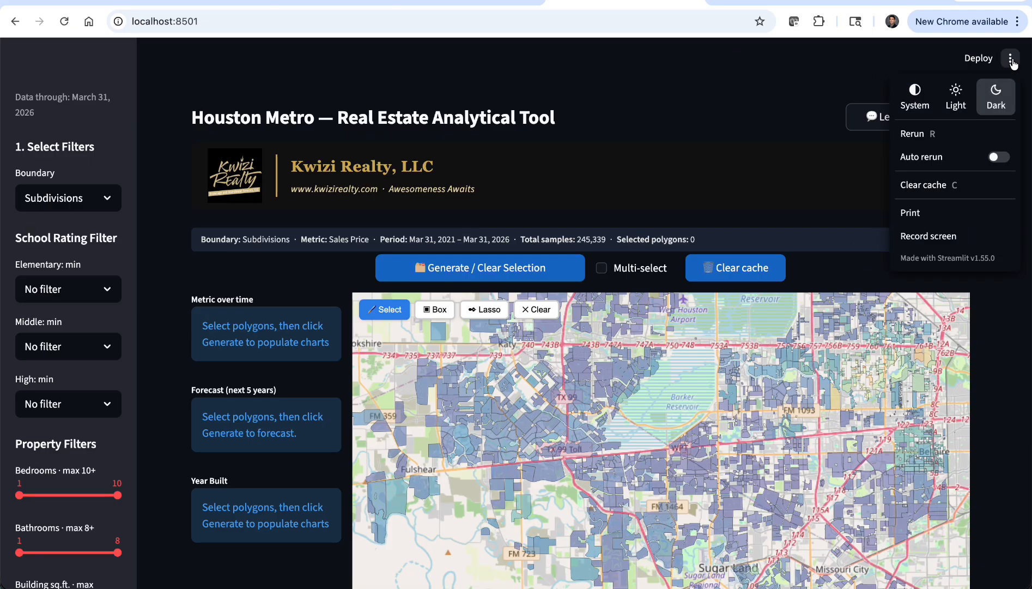
pyautogui.click(958, 95)
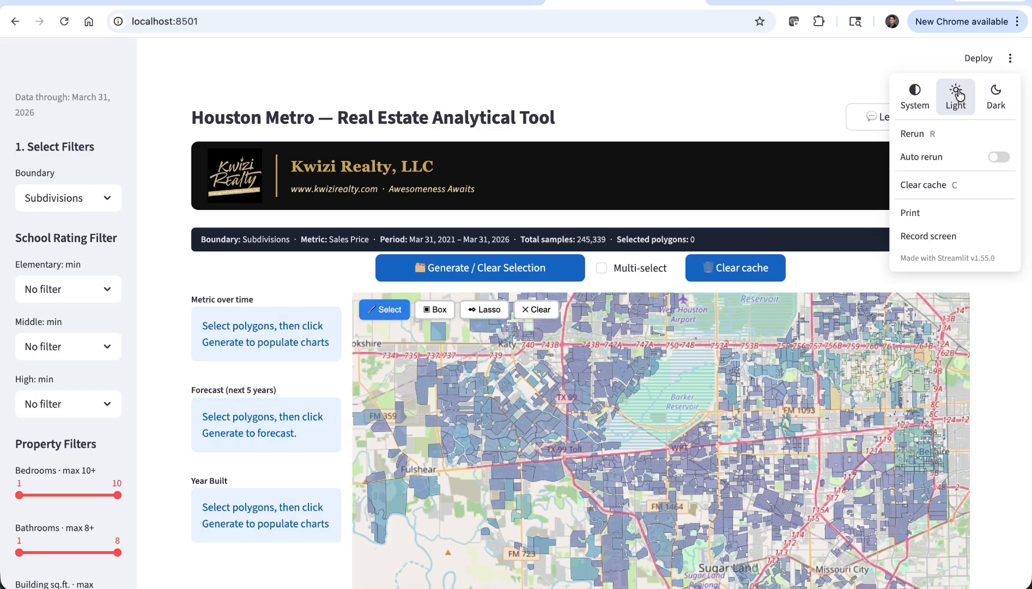
pyautogui.click(998, 98)
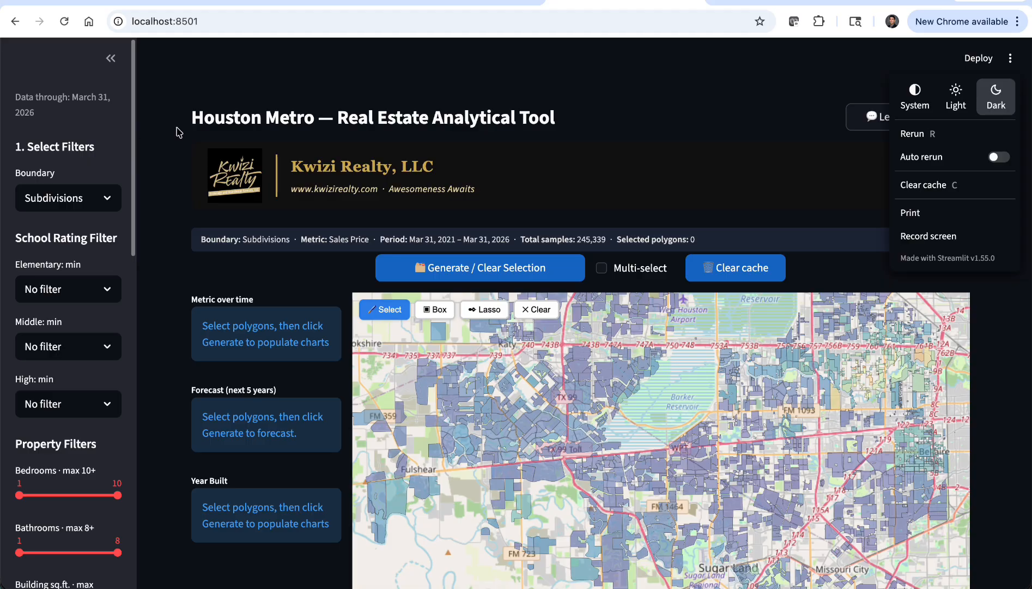
pyautogui.click(664, 95)
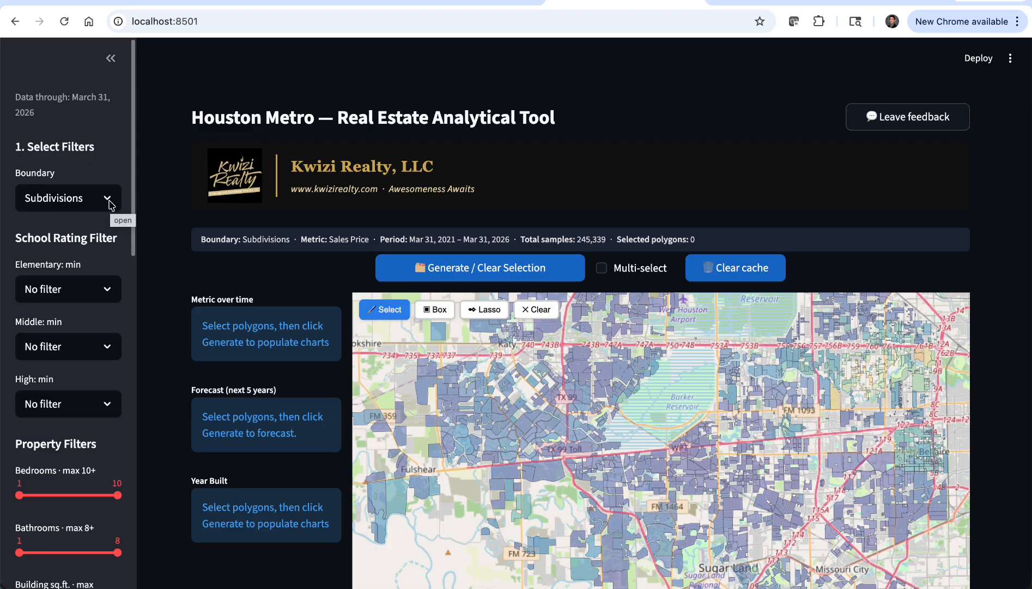
# Review the boundary types, choose Subdivisions, and look over the school rating and property filters
pyautogui.click(110, 204)
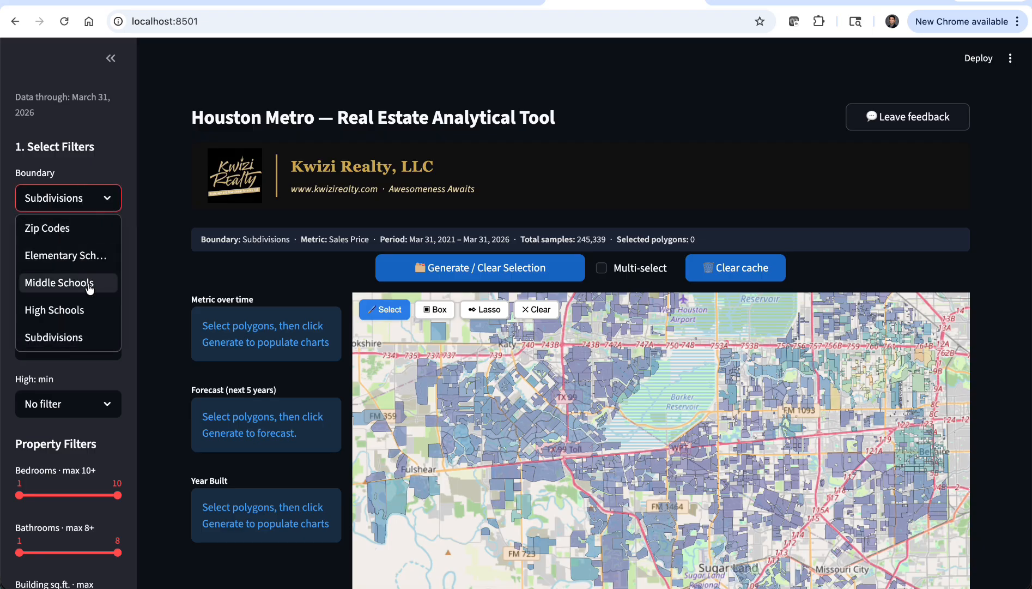
pyautogui.click(66, 338)
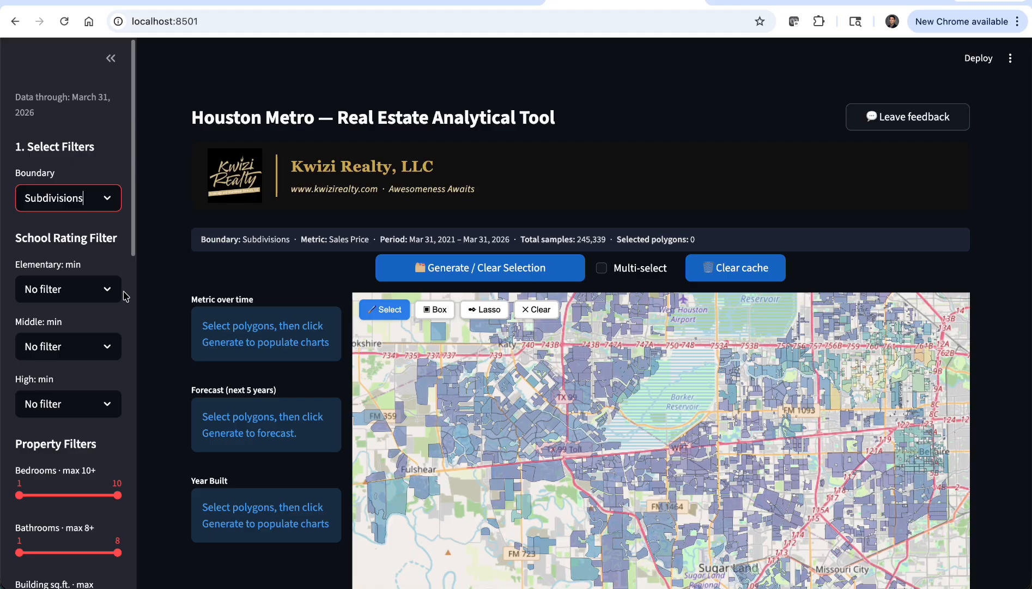
pyautogui.scroll(-2, 125, 318)
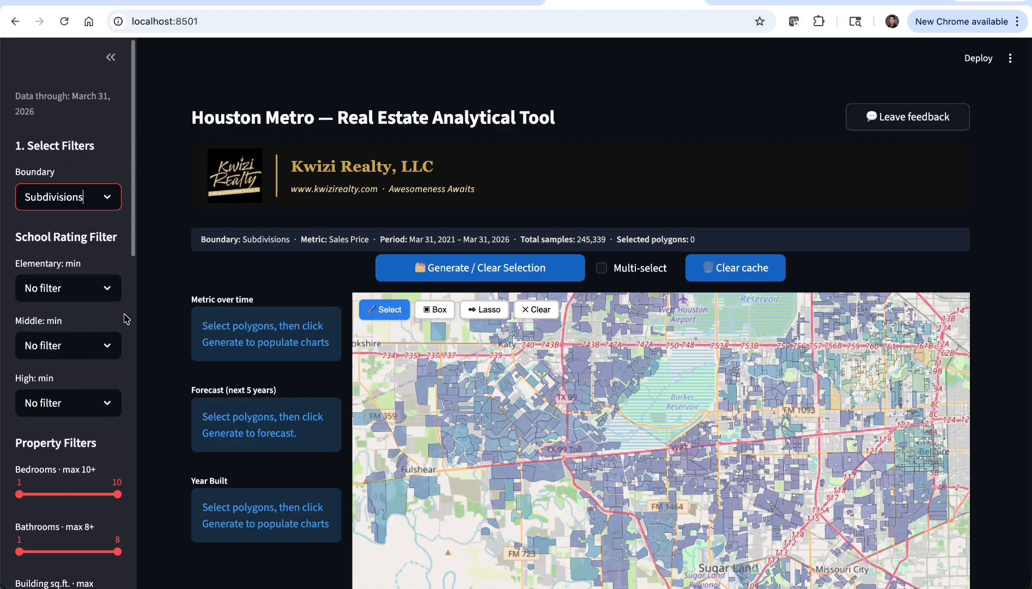
pyautogui.scroll(-5, 126, 319)
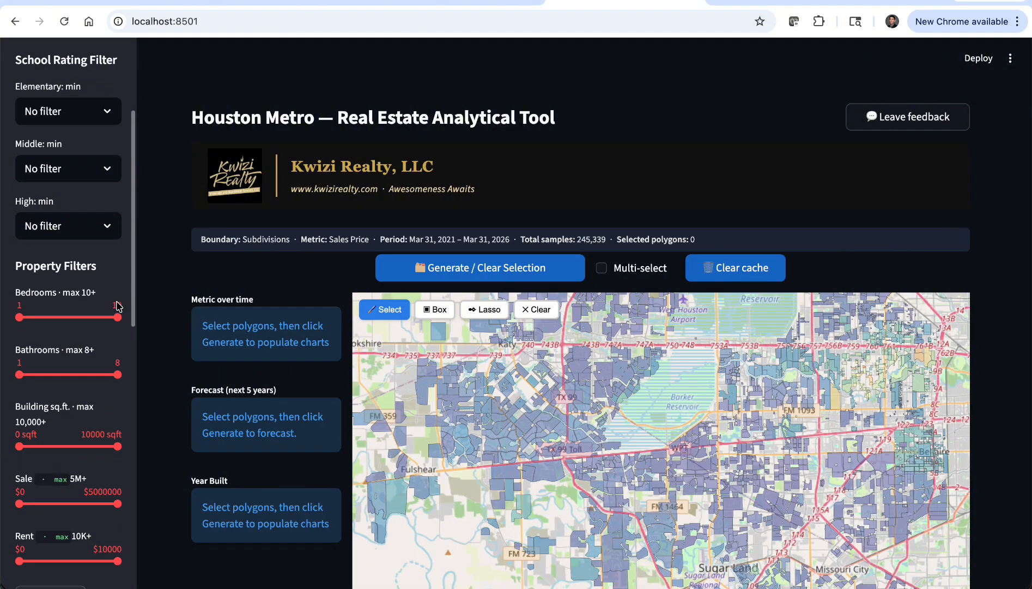
pyautogui.scroll(3, 117, 303)
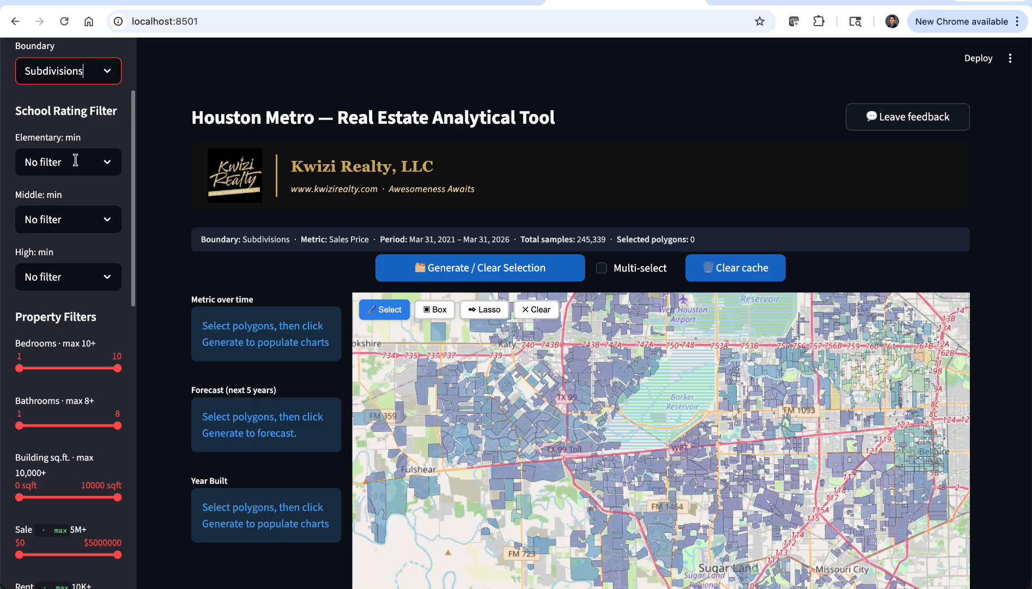
# Set the minimum school ratings to B- for elementary, B+ for middle and A- for high schools
pyautogui.click(109, 162)
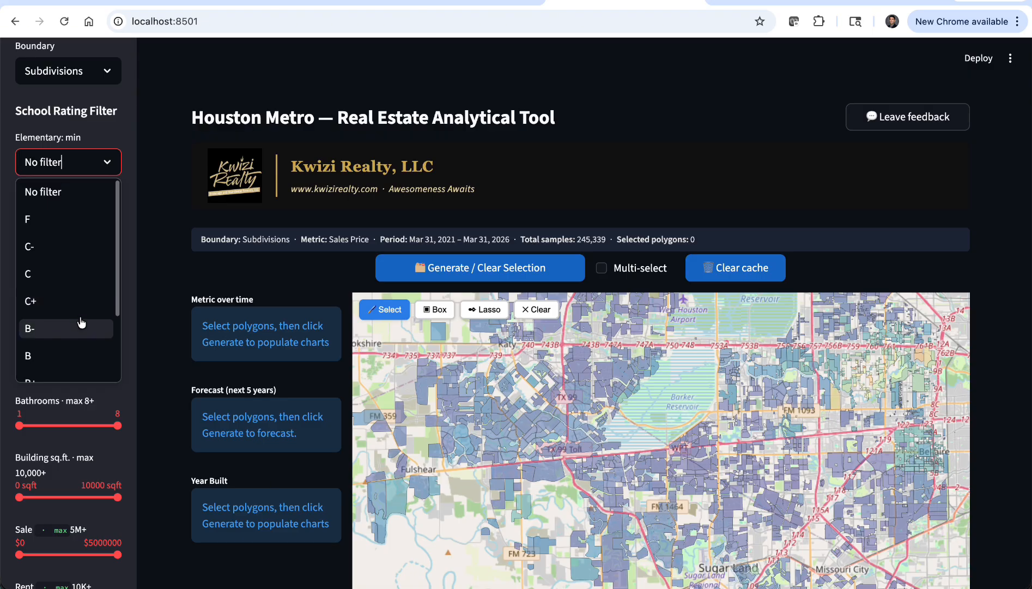
pyautogui.click(30, 328)
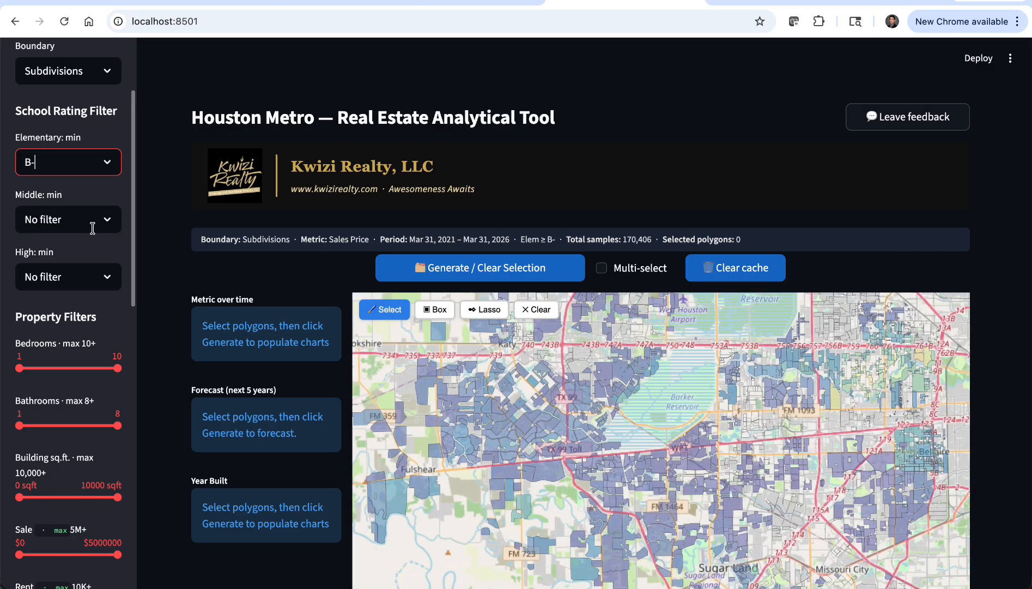
pyautogui.click(111, 223)
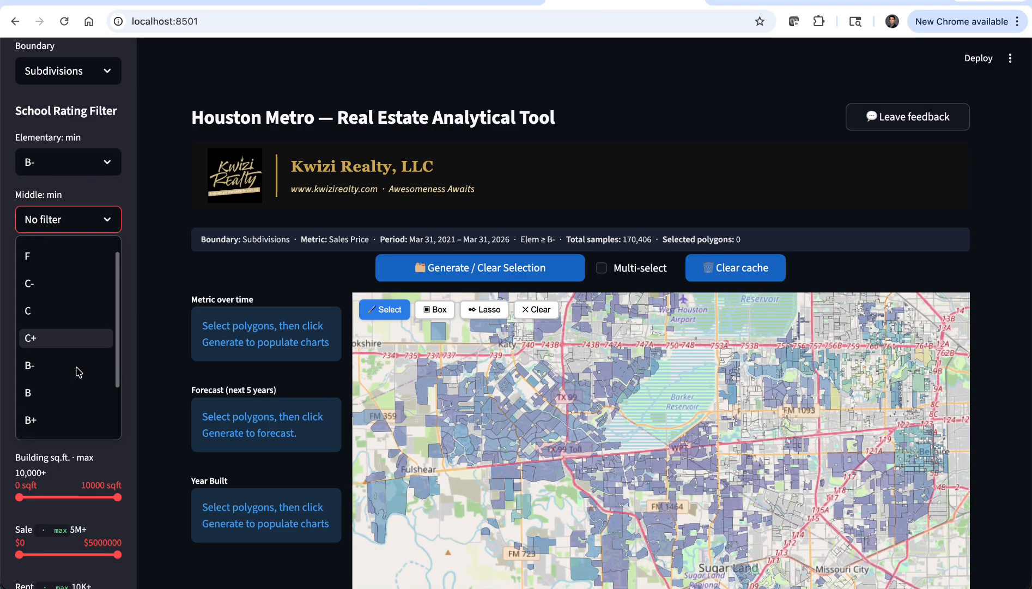
pyautogui.click(38, 426)
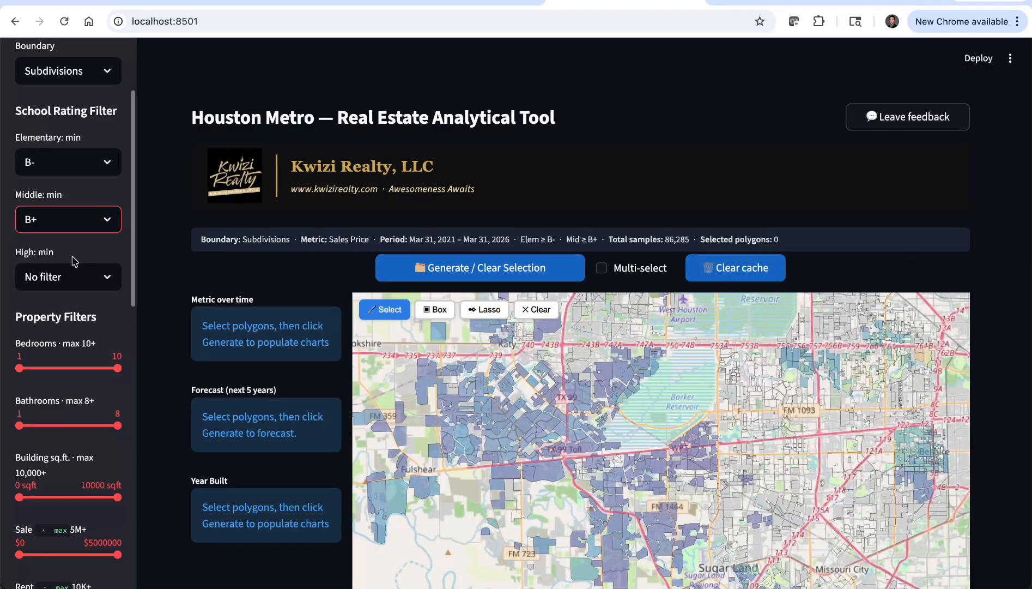
pyautogui.scroll(-3, 75, 262)
pyautogui.click(107, 185)
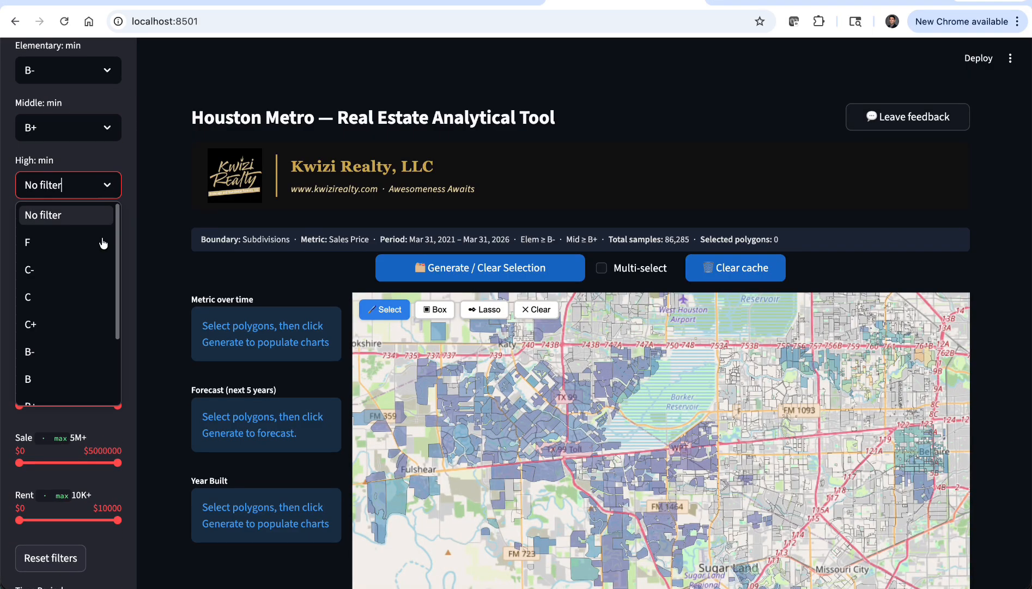
pyautogui.scroll(-4, 87, 360)
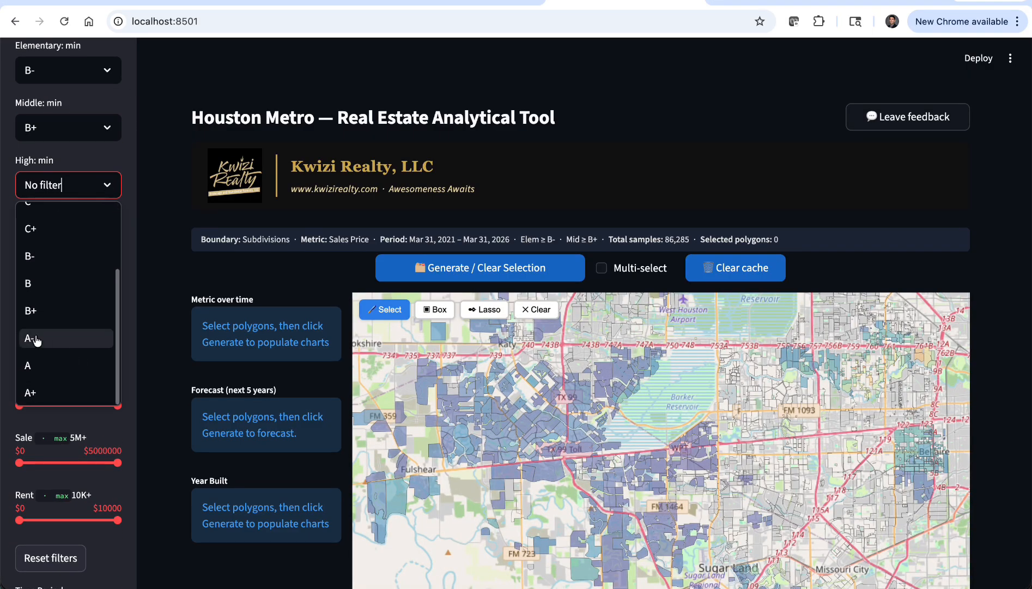
pyautogui.click(37, 339)
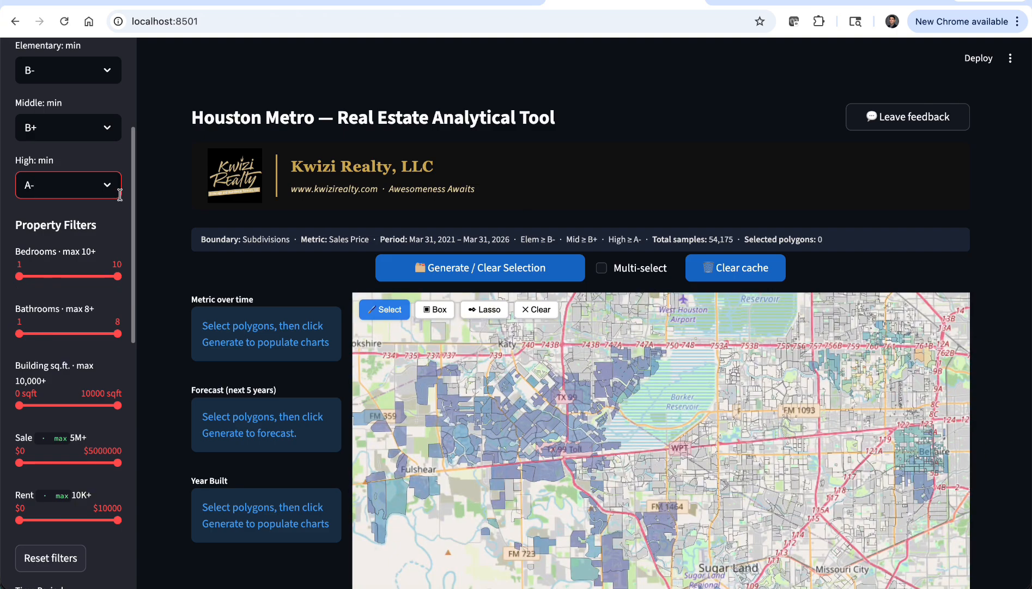
# Examine which subdivisions across the wider Houston area meet the school rating filters on the map
pyautogui.moveTo(453, 414)
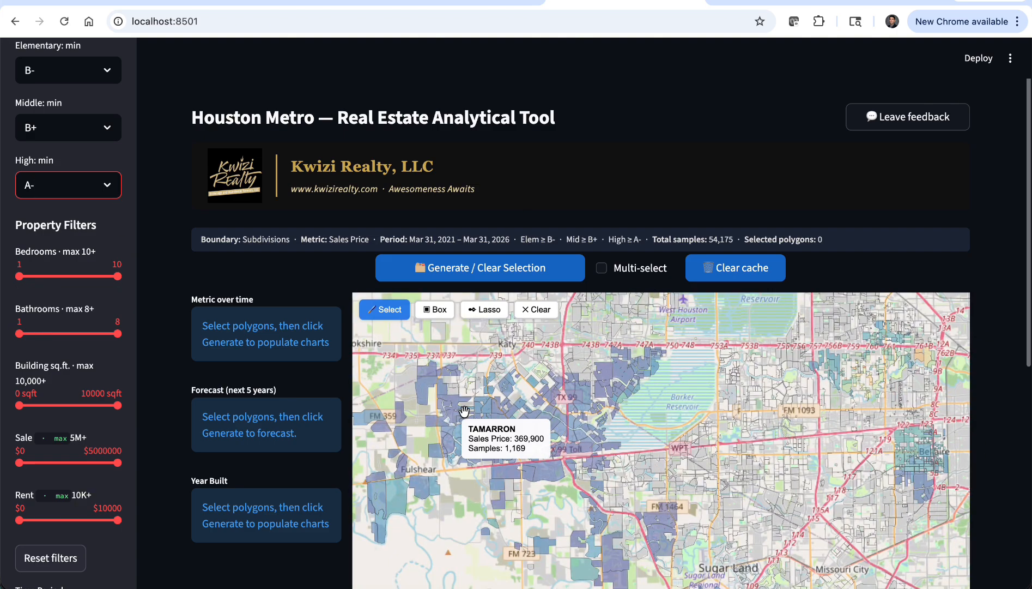
pyautogui.scroll(-5, 476, 420)
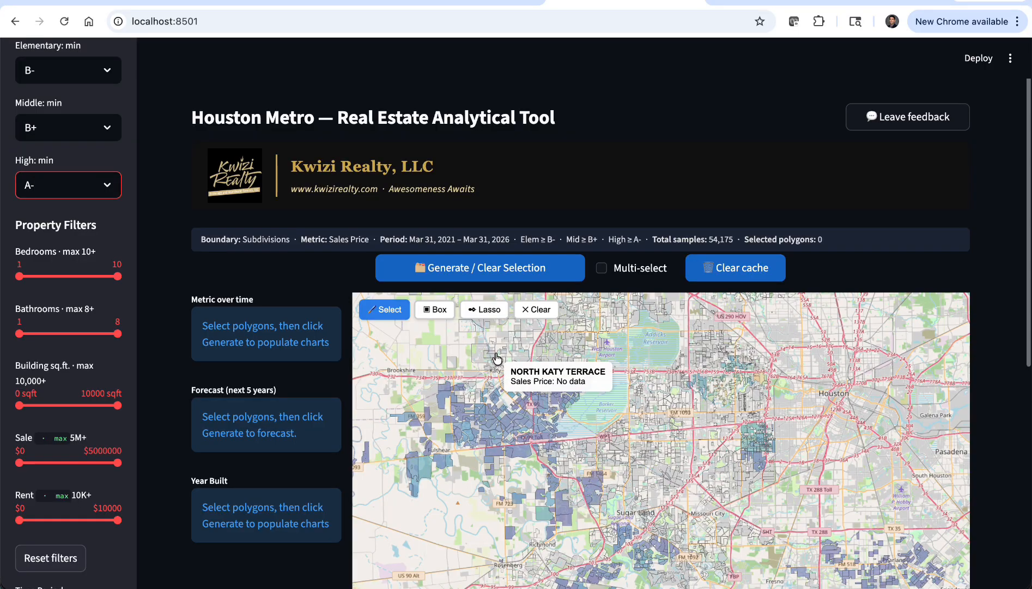
pyautogui.moveTo(539, 353); pyautogui.dragTo(524, 391)
pyautogui.scroll(-2, 525, 391)
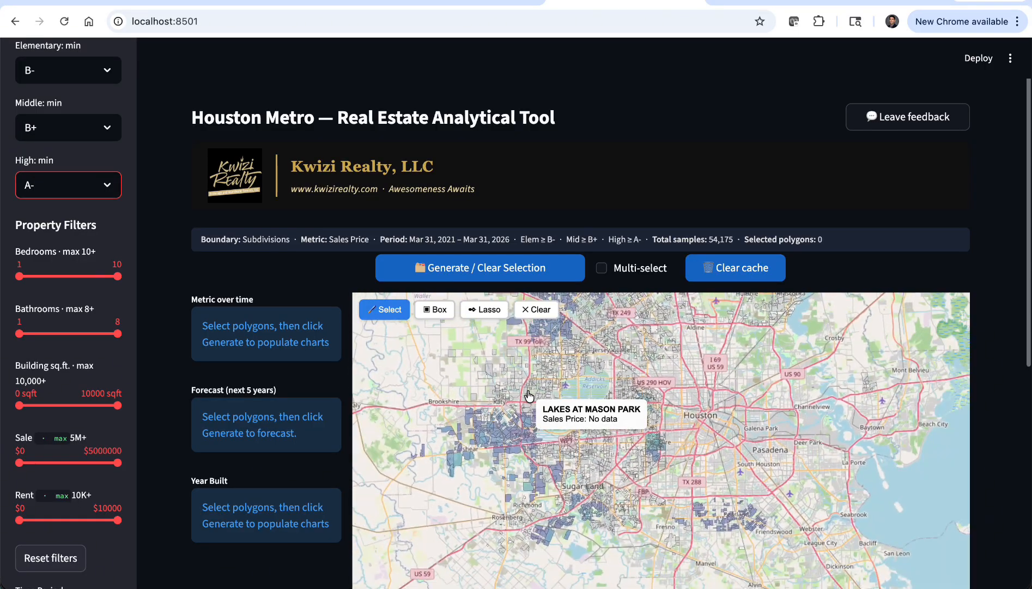
pyautogui.moveTo(475, 354); pyautogui.dragTo(475, 470)
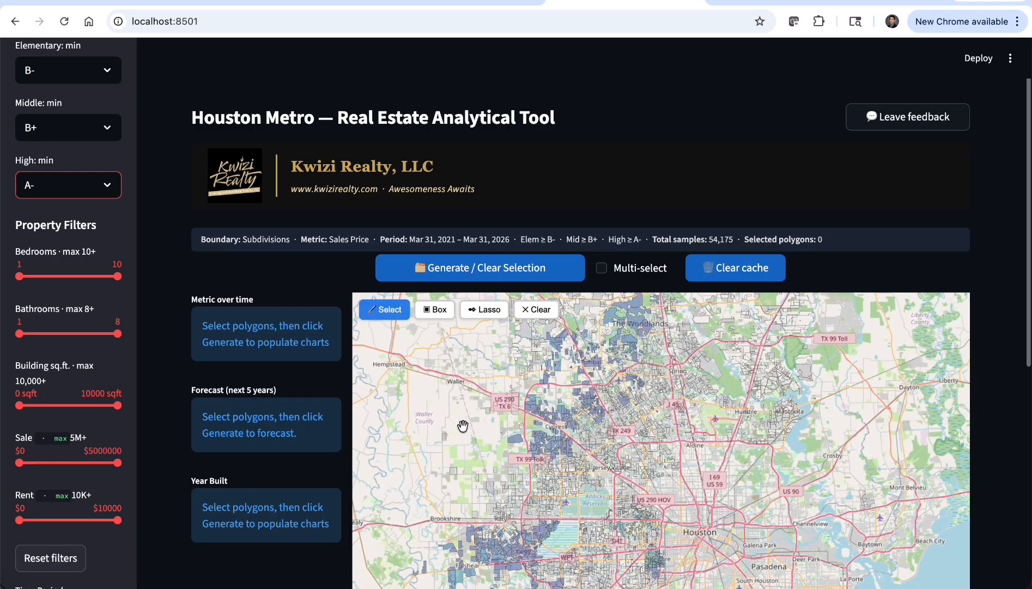
pyautogui.moveTo(431, 457); pyautogui.dragTo(468, 325)
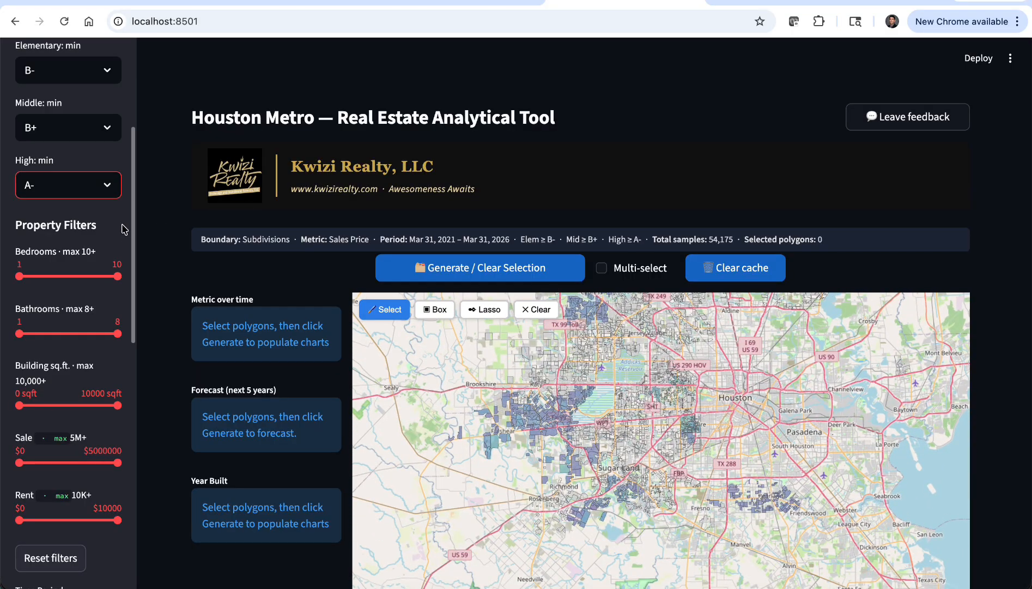
# Clear the high, middle and elementary school rating filters by setting each to No filter
pyautogui.scroll(3, 121, 228)
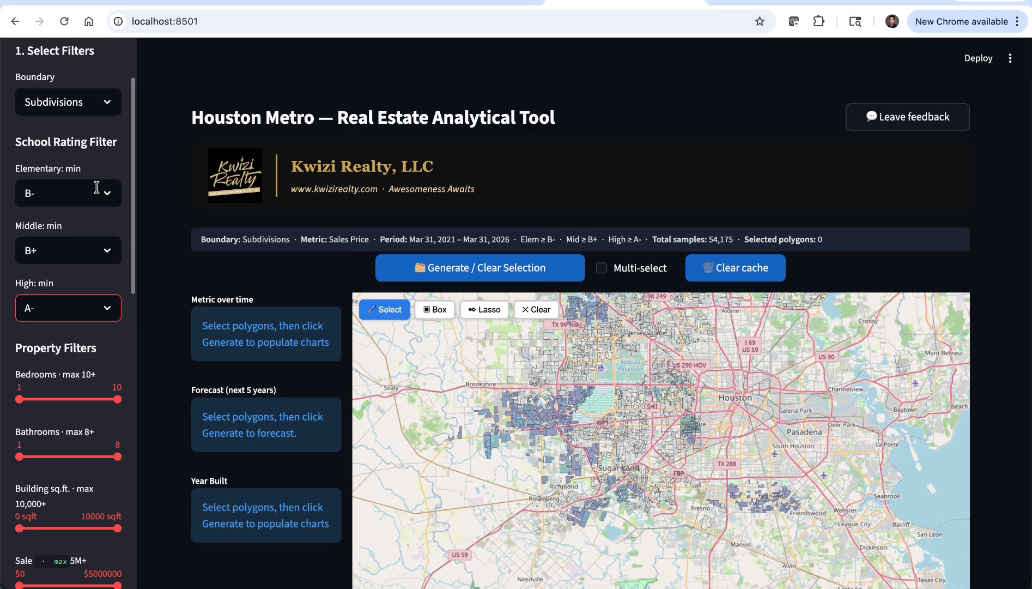
pyautogui.click(108, 309)
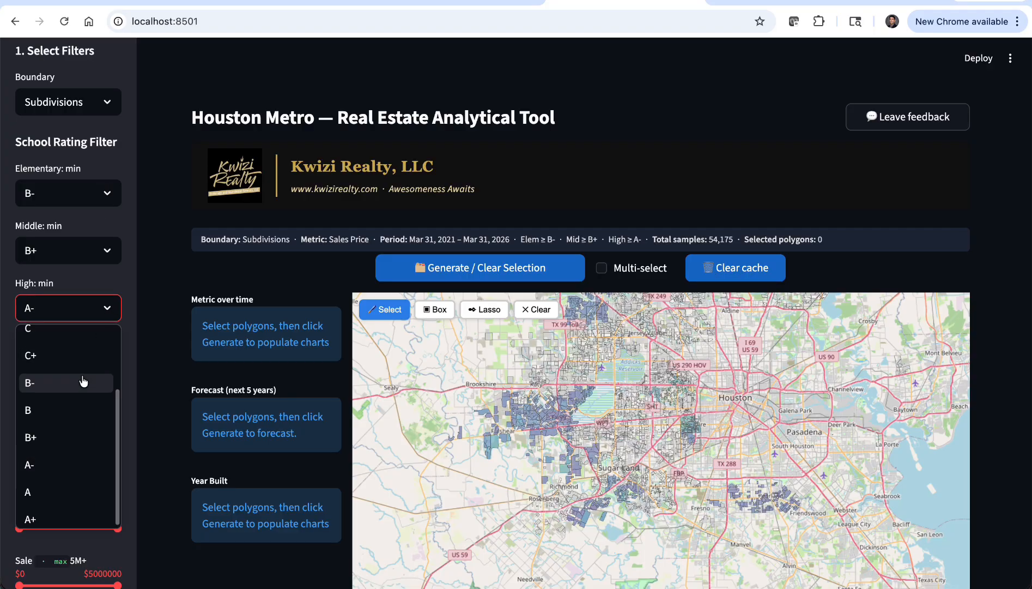
pyautogui.click(54, 338)
pyautogui.click(82, 251)
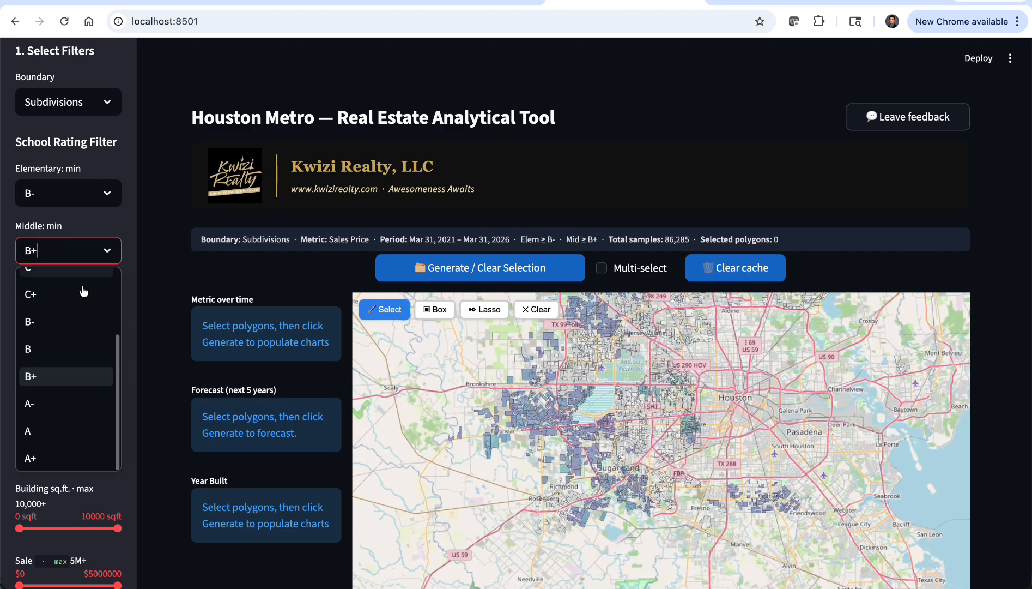
pyautogui.click(68, 281)
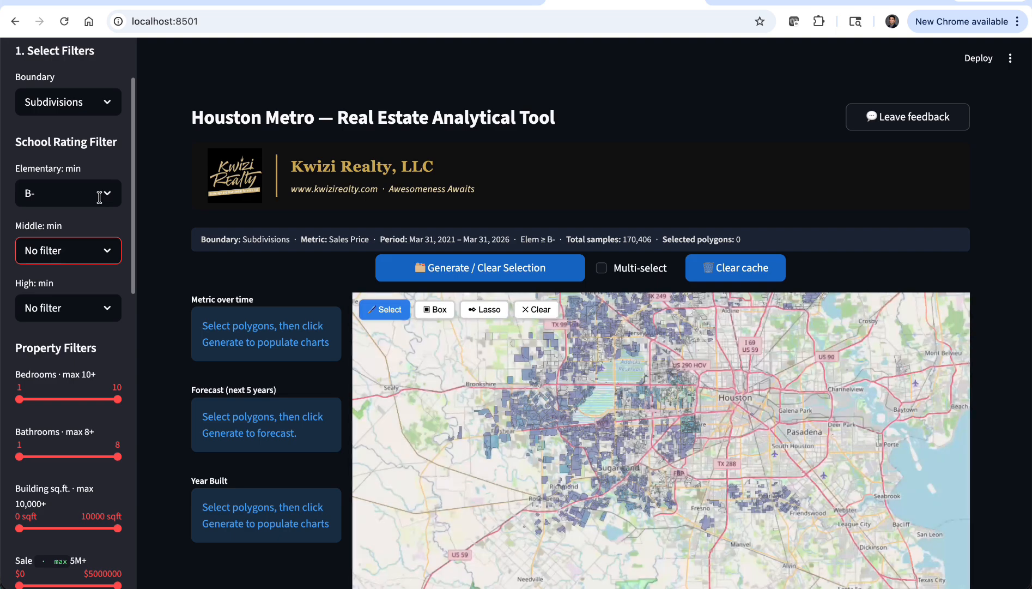
pyautogui.click(108, 193)
pyautogui.scroll(2, 85, 288)
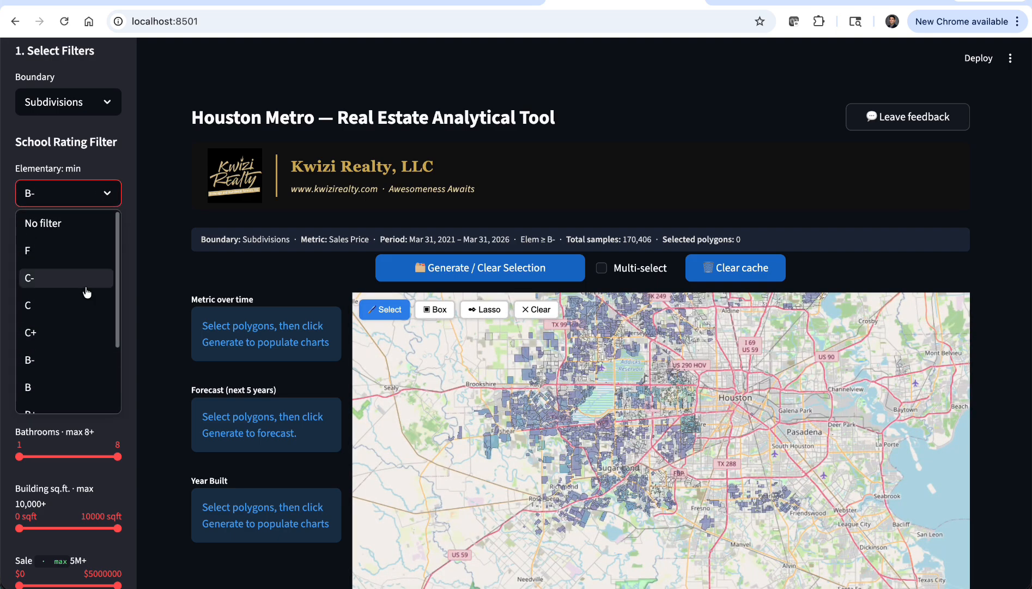
pyautogui.click(59, 224)
# Set the time period below the property filters to All data
pyautogui.scroll(-5, 75, 254)
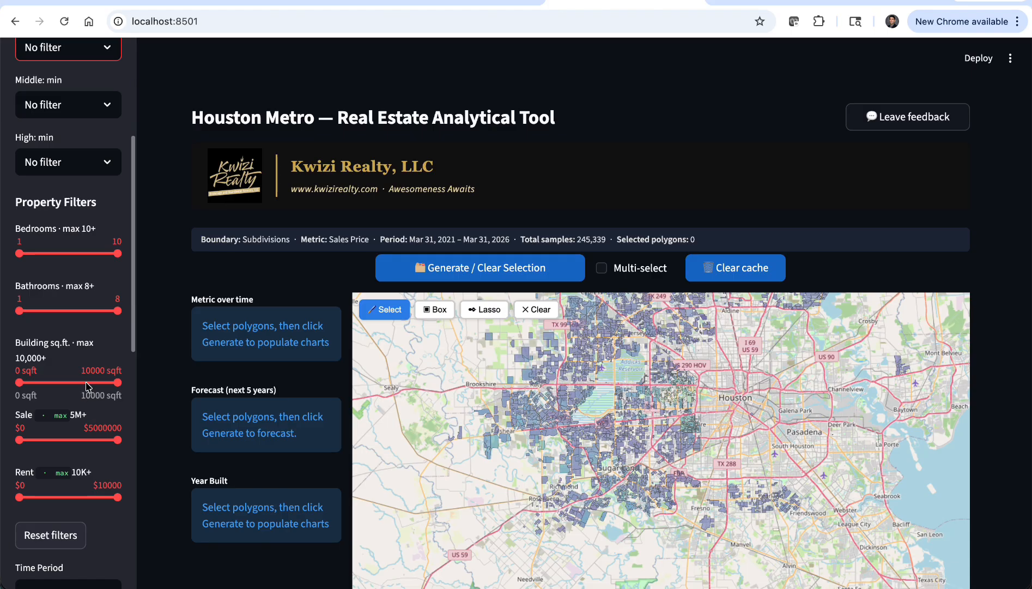
pyautogui.scroll(-5, 113, 390)
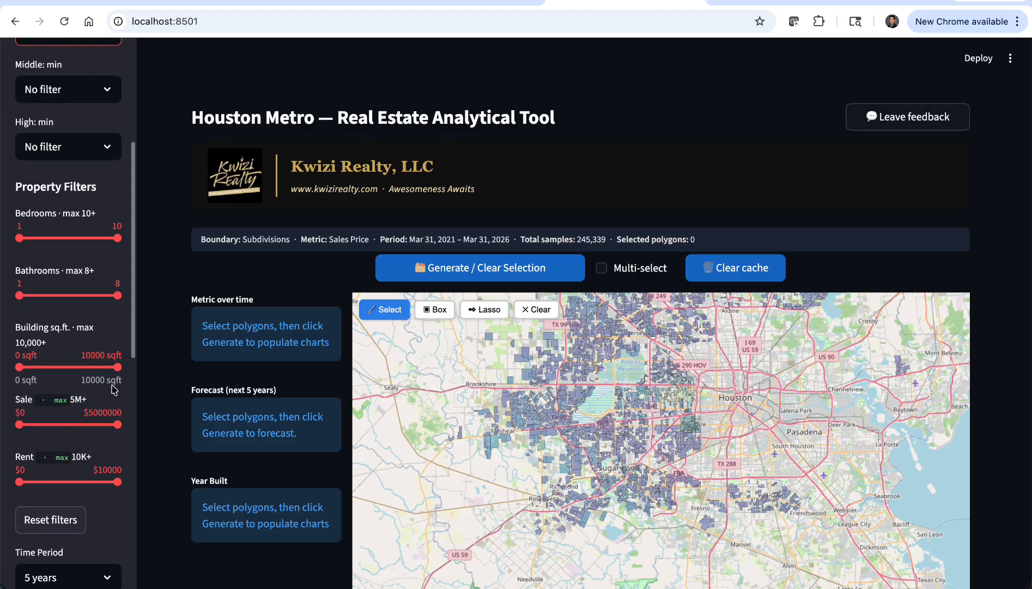
pyautogui.scroll(-6, 113, 390)
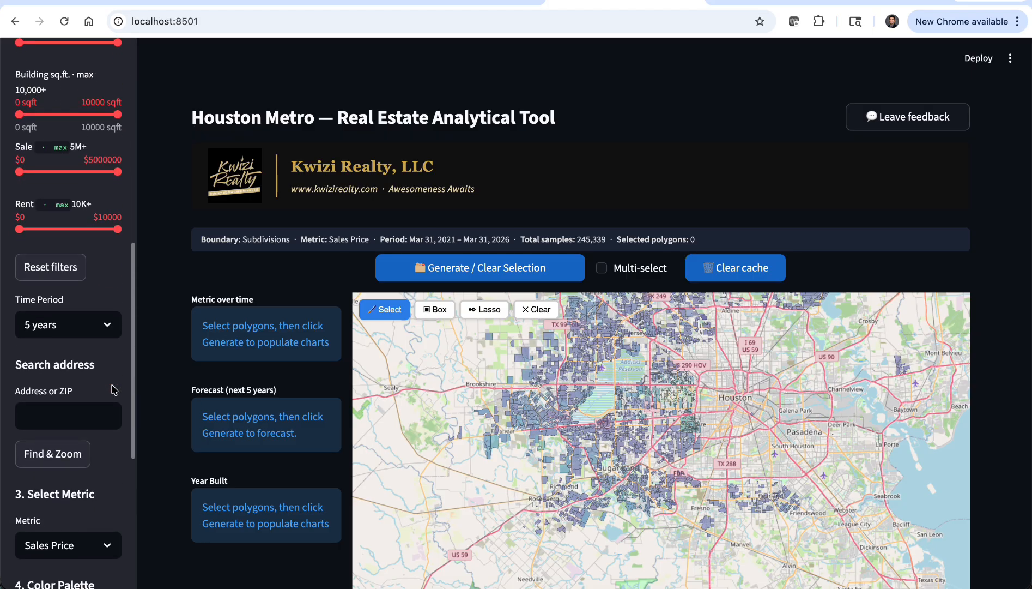
pyautogui.scroll(-1, 111, 385)
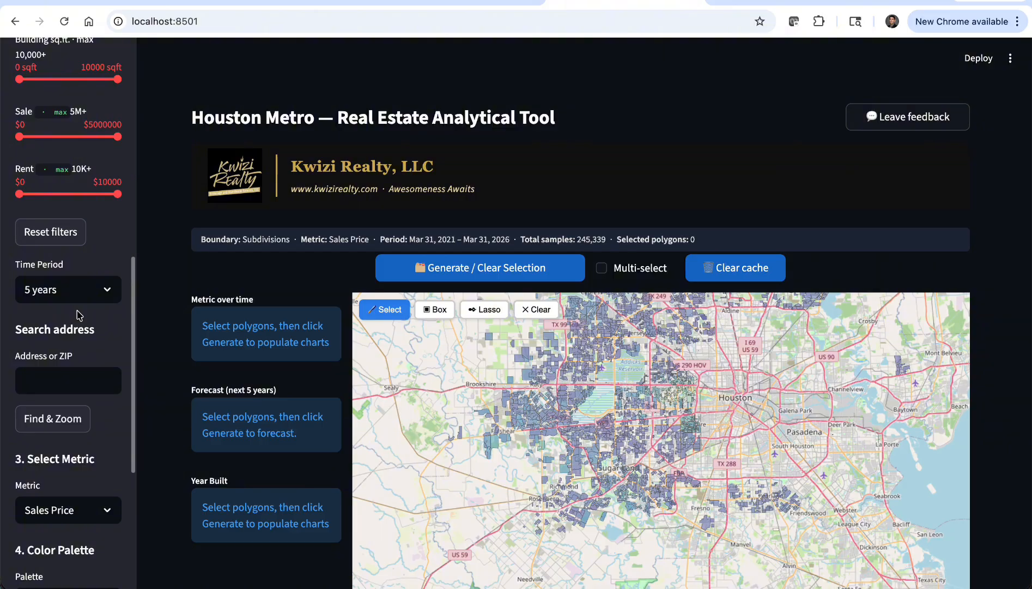
pyautogui.click(109, 289)
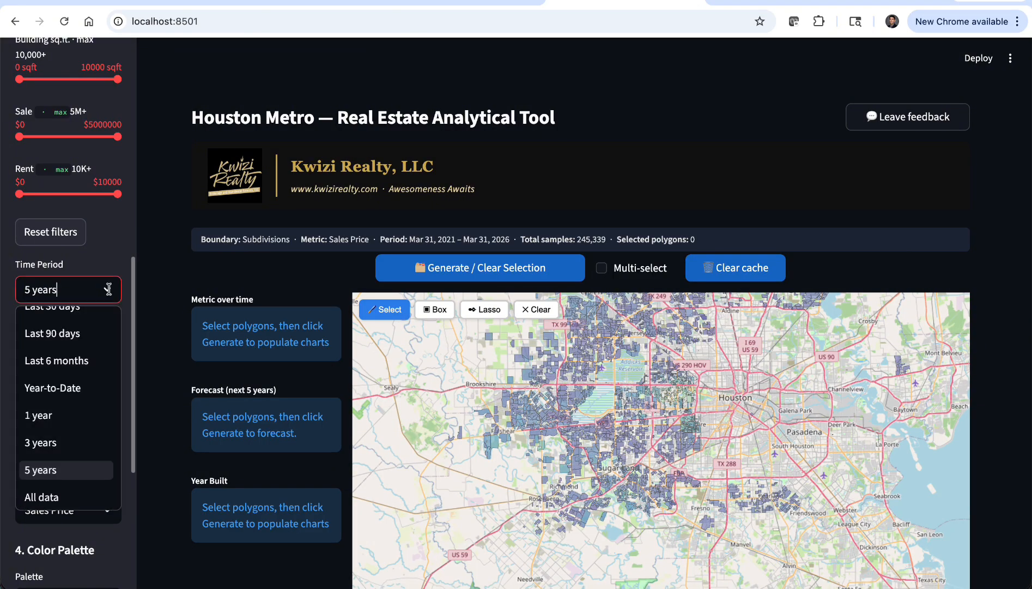
pyautogui.click(54, 497)
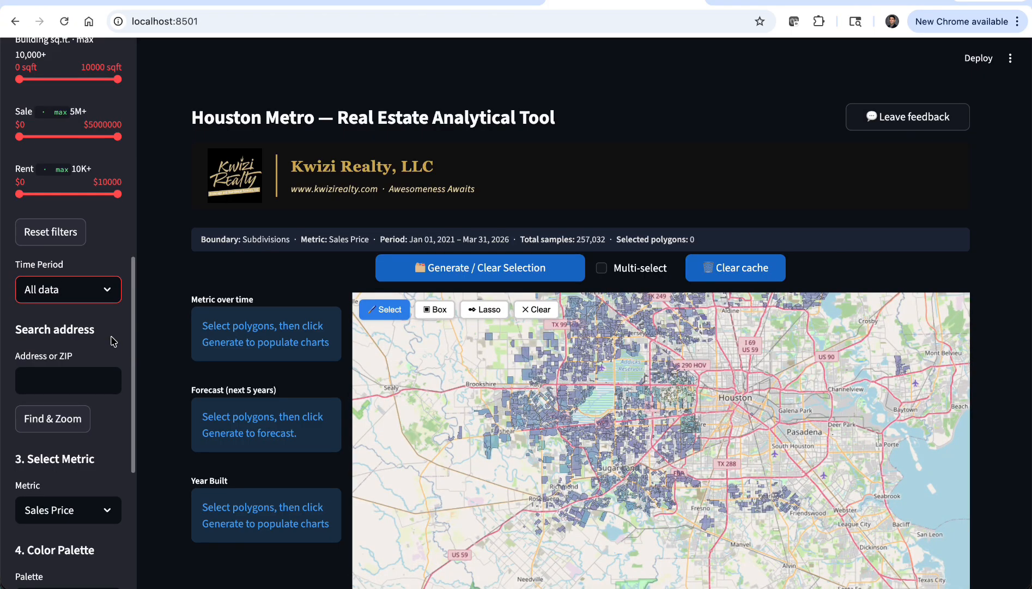
# Review the available time period options, keeping All data selected
pyautogui.click(111, 290)
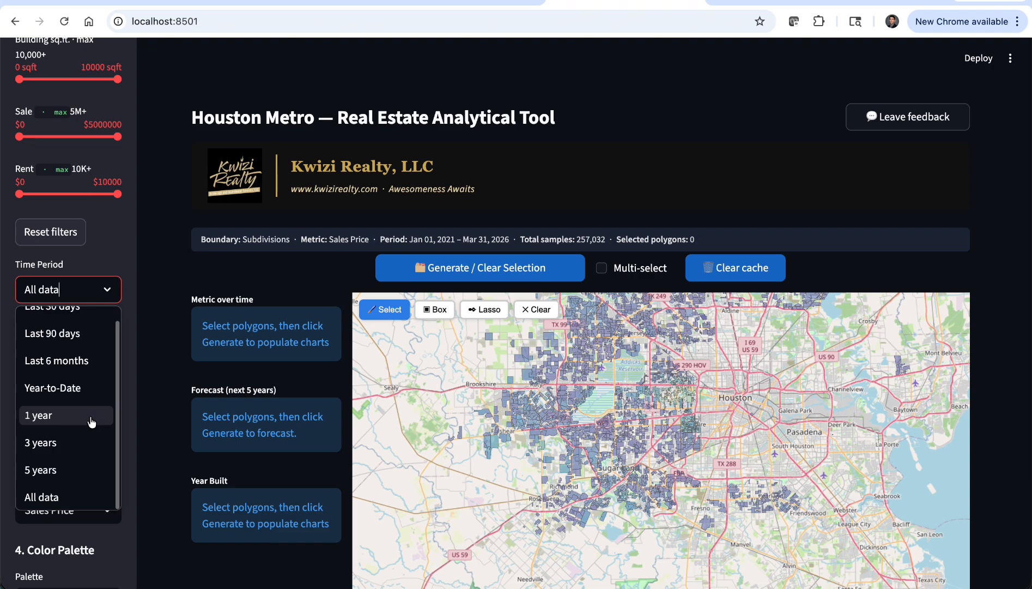
pyautogui.scroll(1, 89, 424)
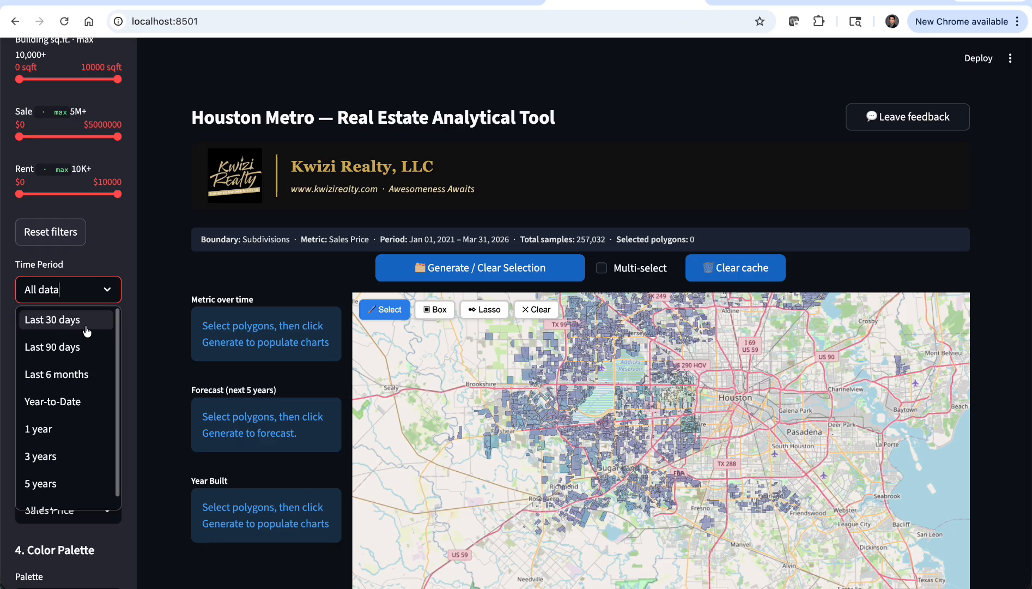
pyautogui.click(113, 235)
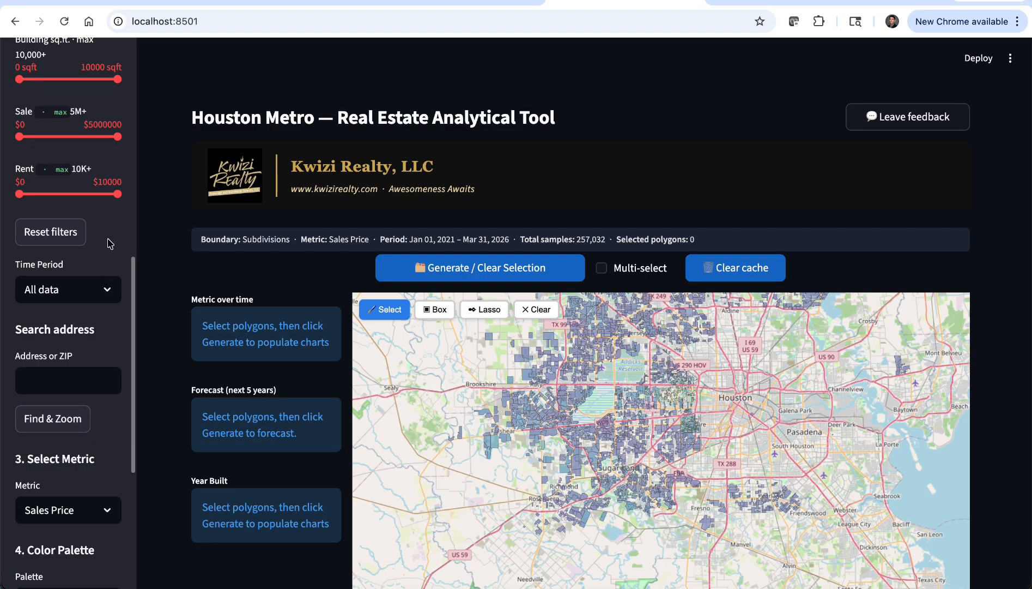
# Search for ZIP code 77450 and zoom the map to its subdivisions
pyautogui.scroll(-3, 109, 244)
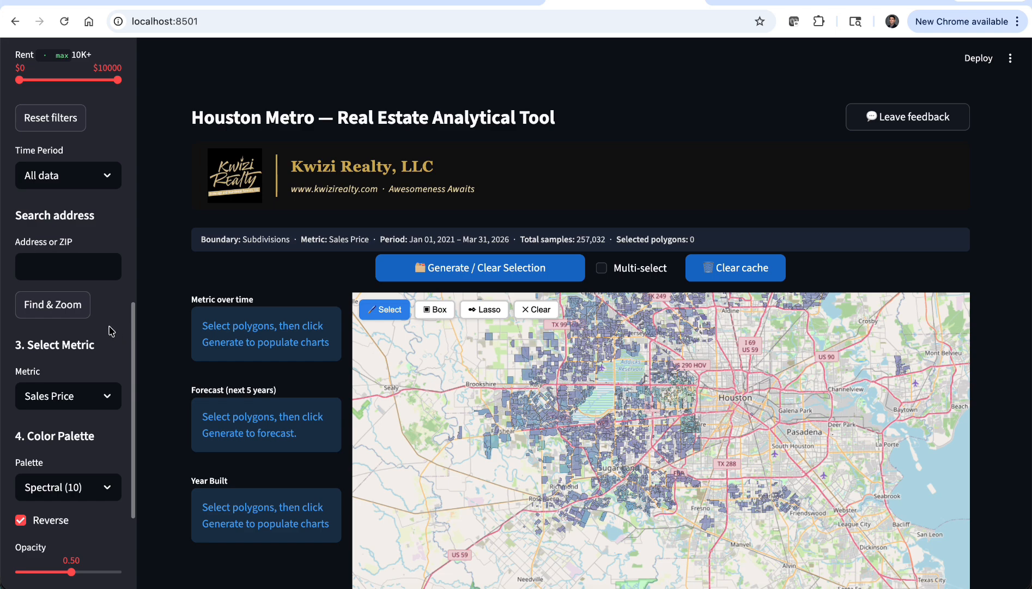
pyautogui.click(72, 267)
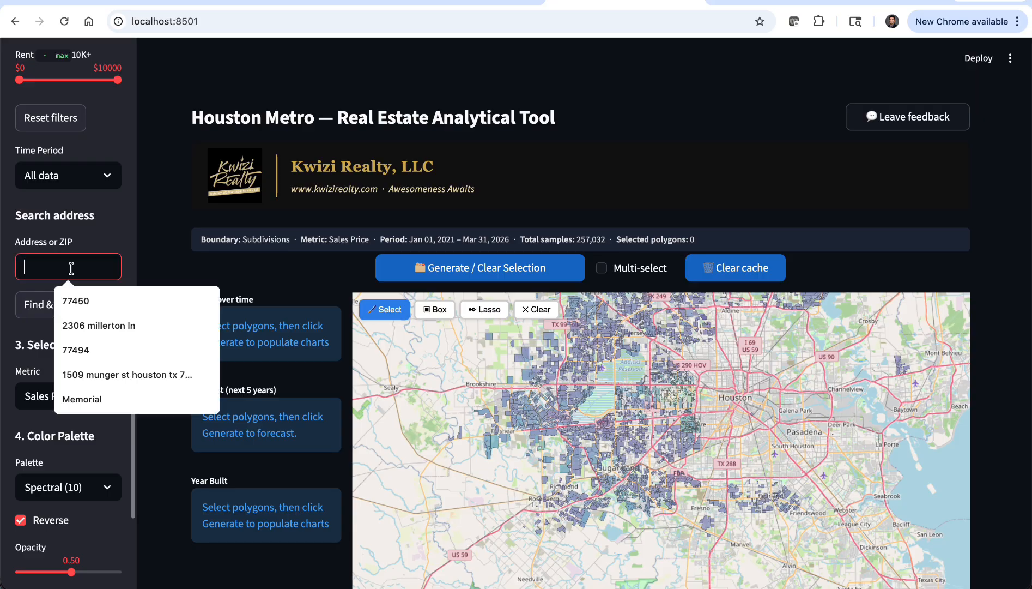
pyautogui.write('77450')
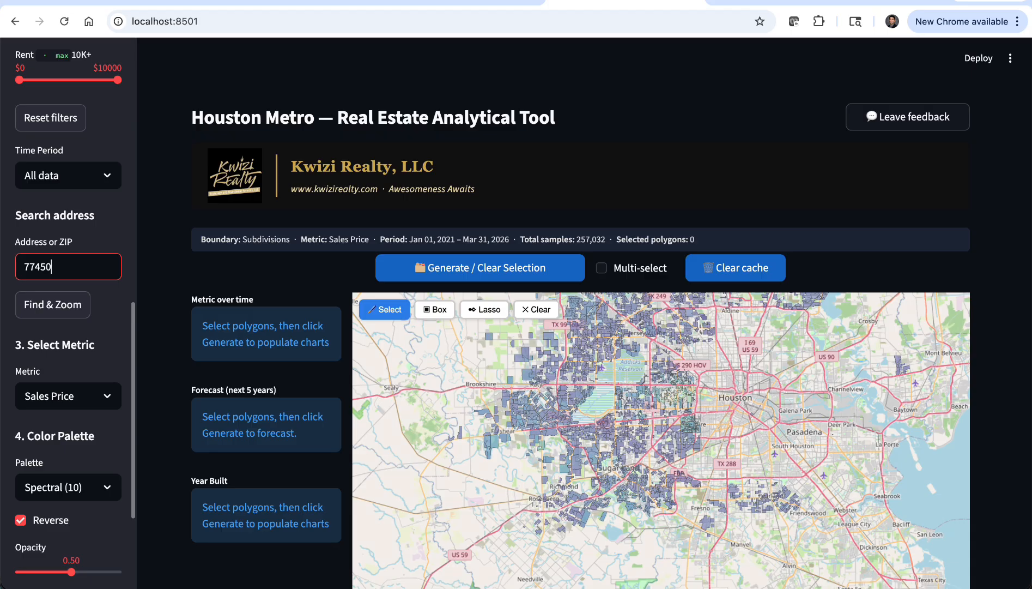
pyautogui.click(57, 306)
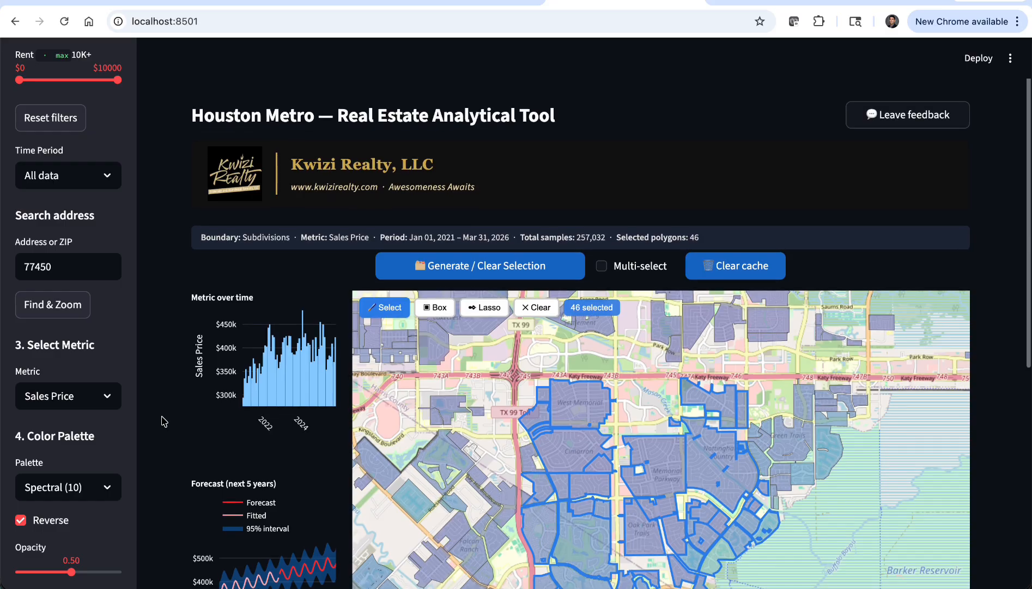
# Examine the sales price history and five-year forecast charts alongside the selected subdivisions on the map
pyautogui.scroll(-1, 162, 420)
pyautogui.scroll(-5, 162, 420)
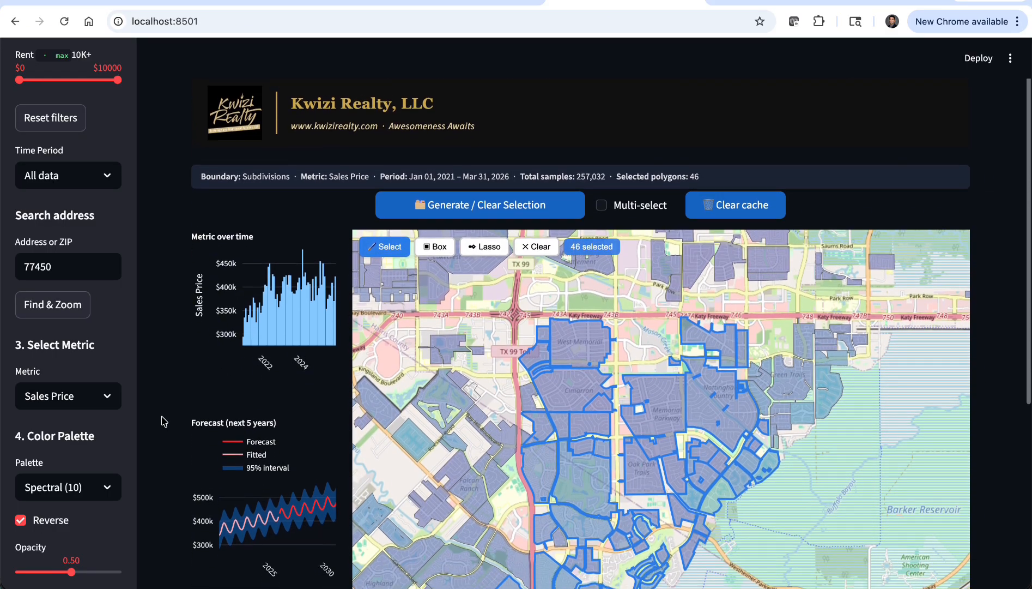
pyautogui.scroll(1, 163, 420)
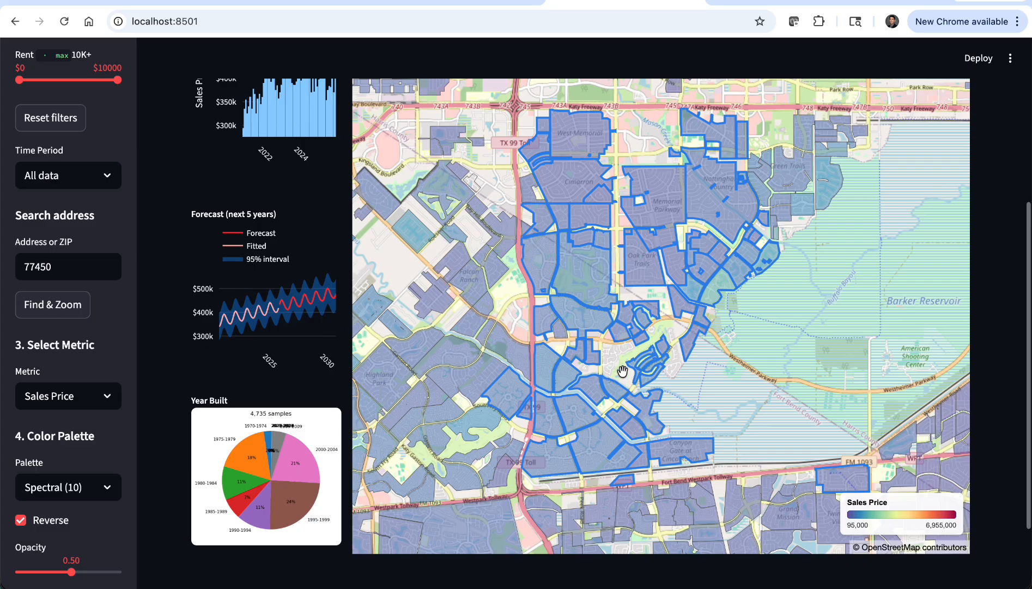
pyautogui.scroll(2, 157, 335)
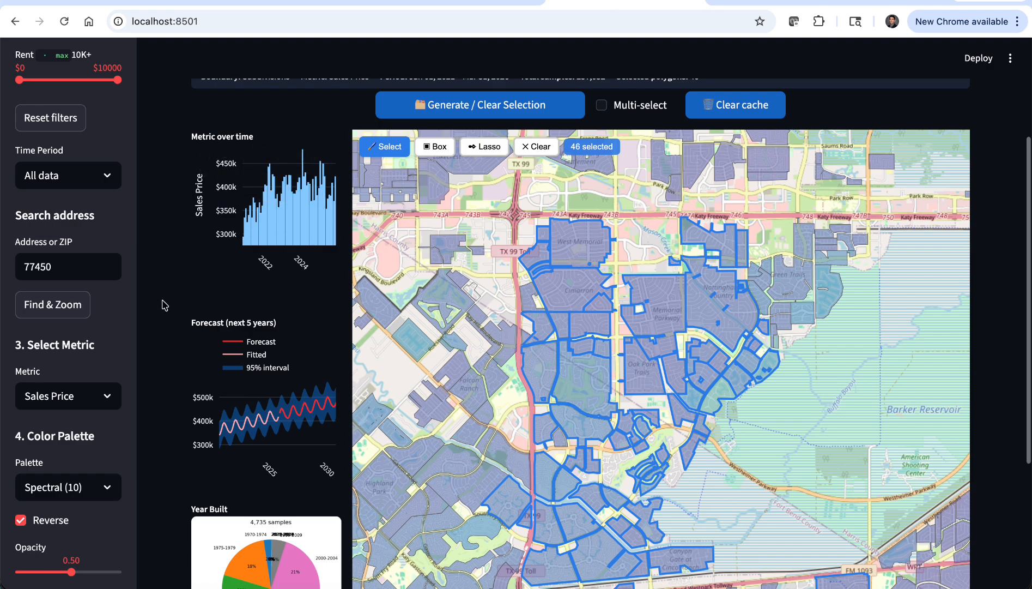
pyautogui.scroll(1, 166, 305)
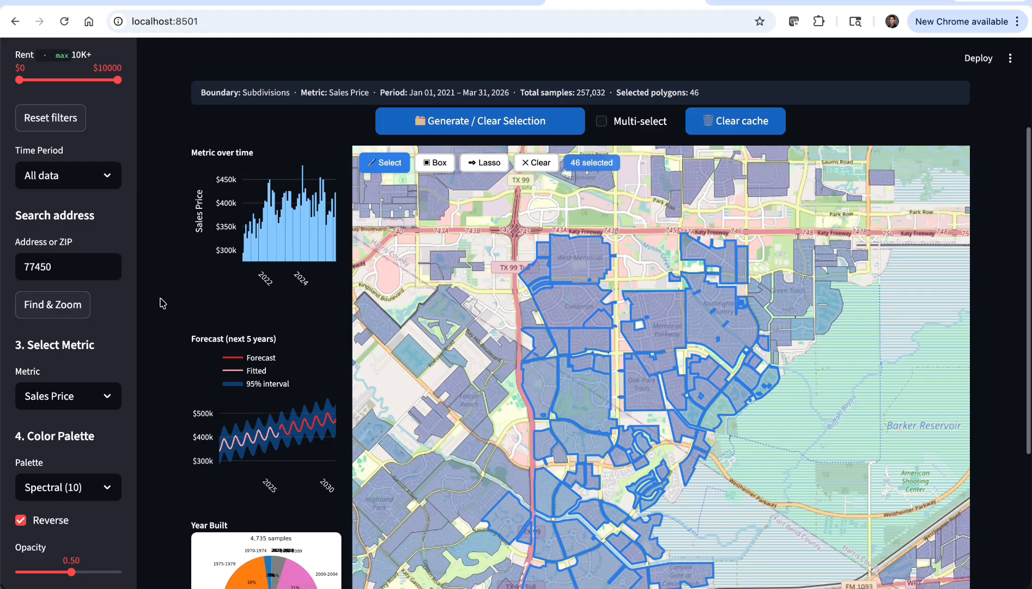
pyautogui.scroll(-2, 163, 302)
pyautogui.scroll(-2, 162, 302)
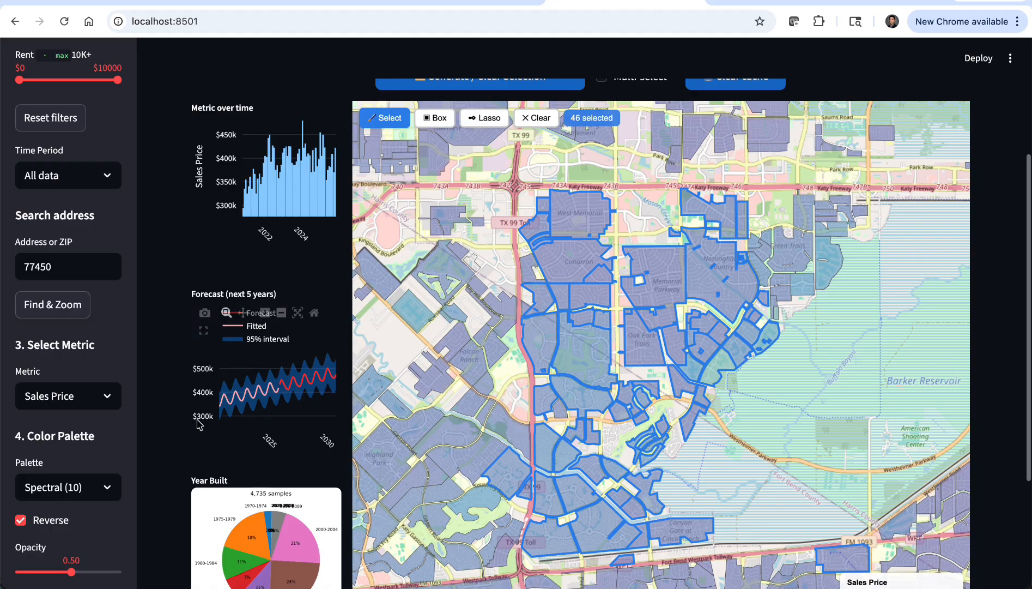
pyautogui.moveTo(278, 401)
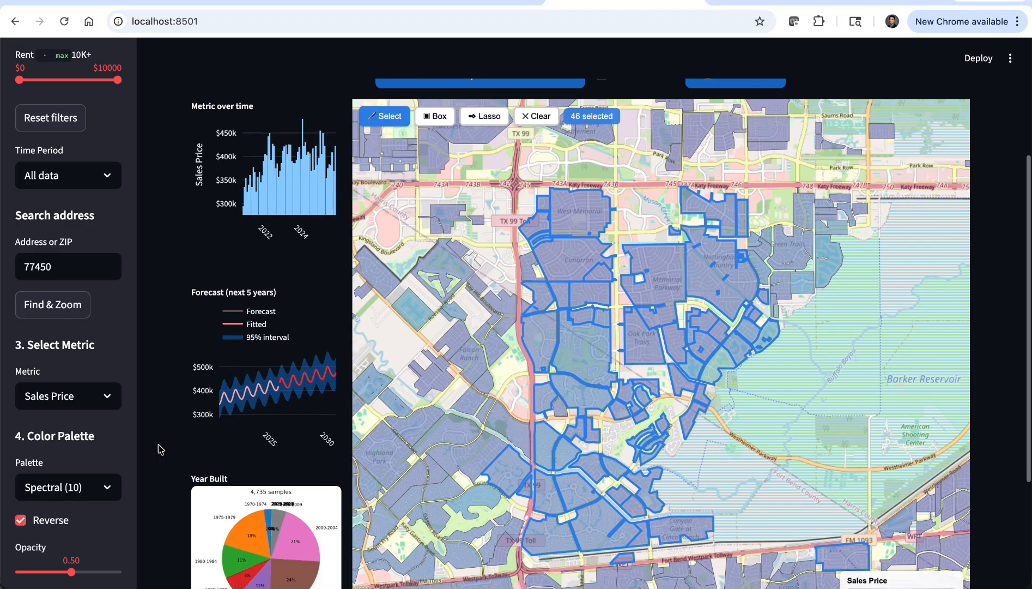
# View the Year Built pie chart in full screen and return to the map view
pyautogui.scroll(-3, 161, 448)
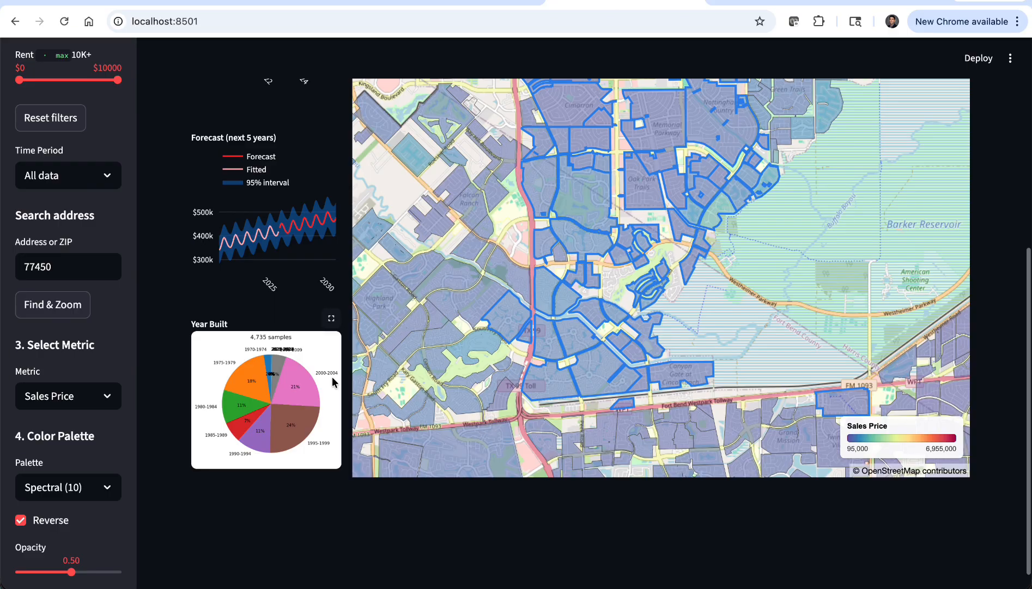
pyautogui.click(330, 318)
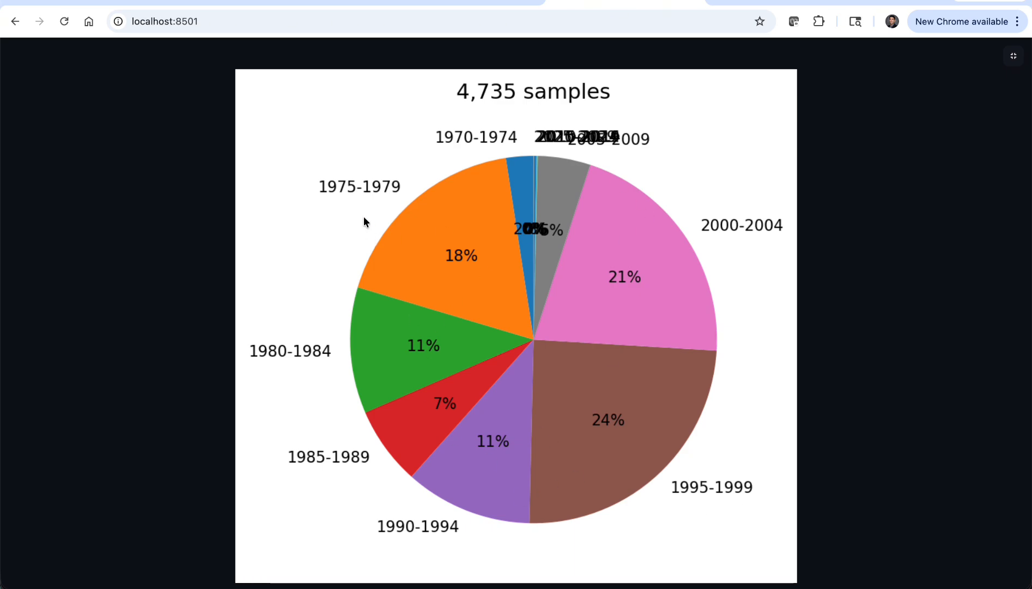
pyautogui.click(1014, 55)
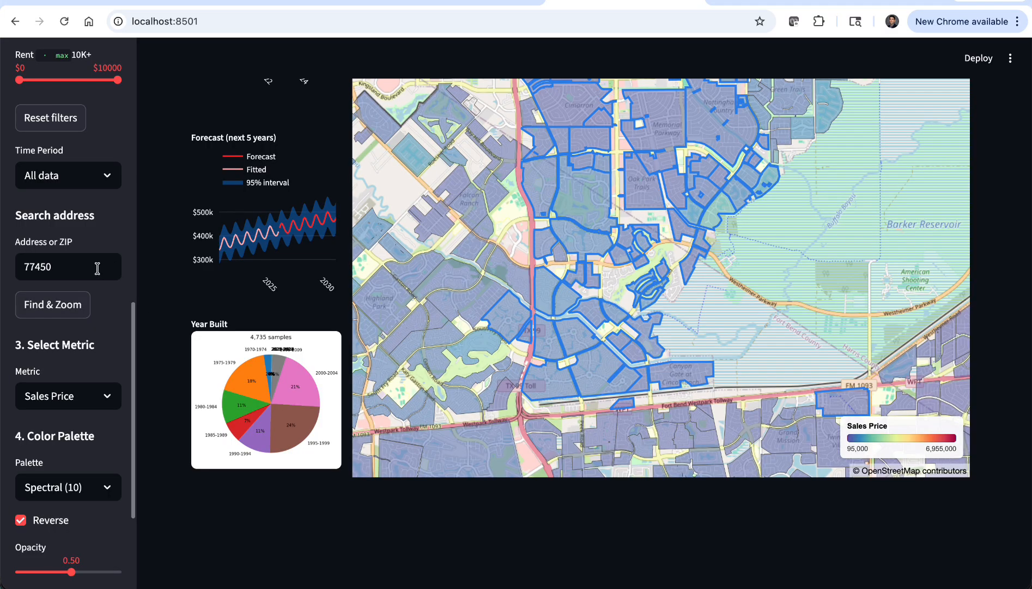
# Clear the selected subdivisions from the map and reset the generated charts
pyautogui.scroll(4, 152, 334)
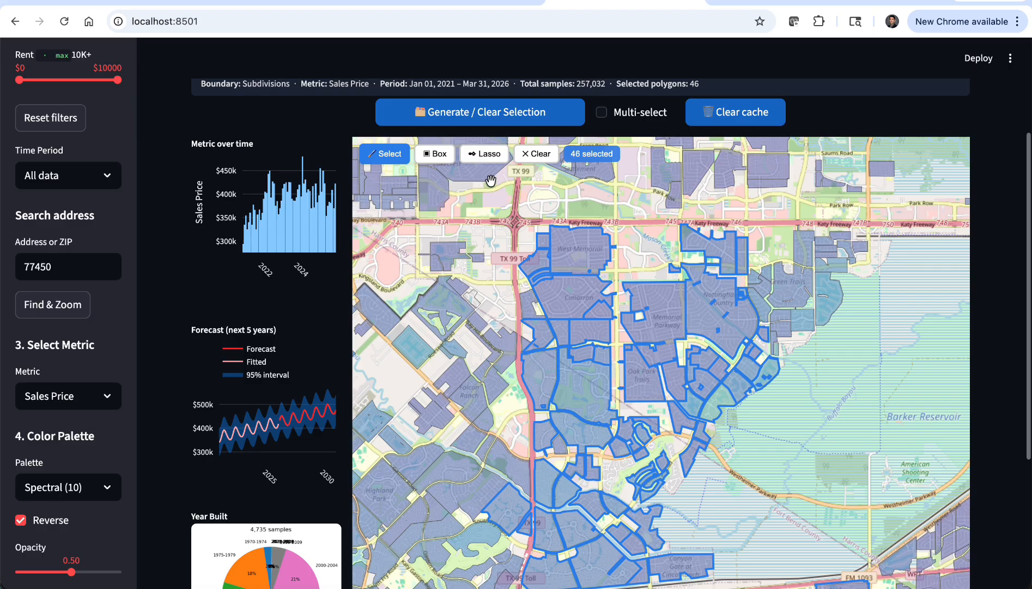
pyautogui.click(541, 155)
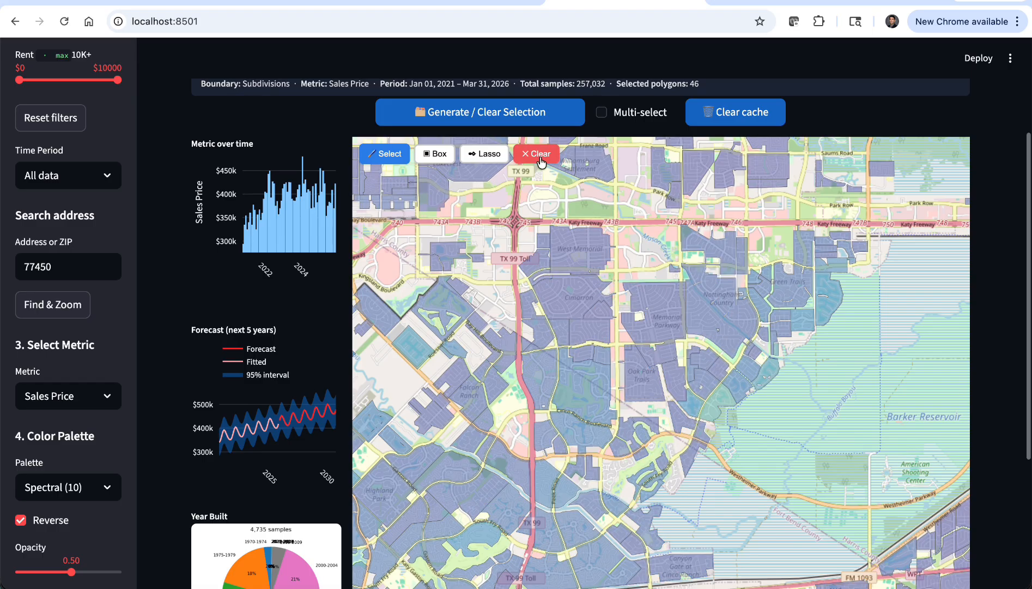
pyautogui.click(510, 119)
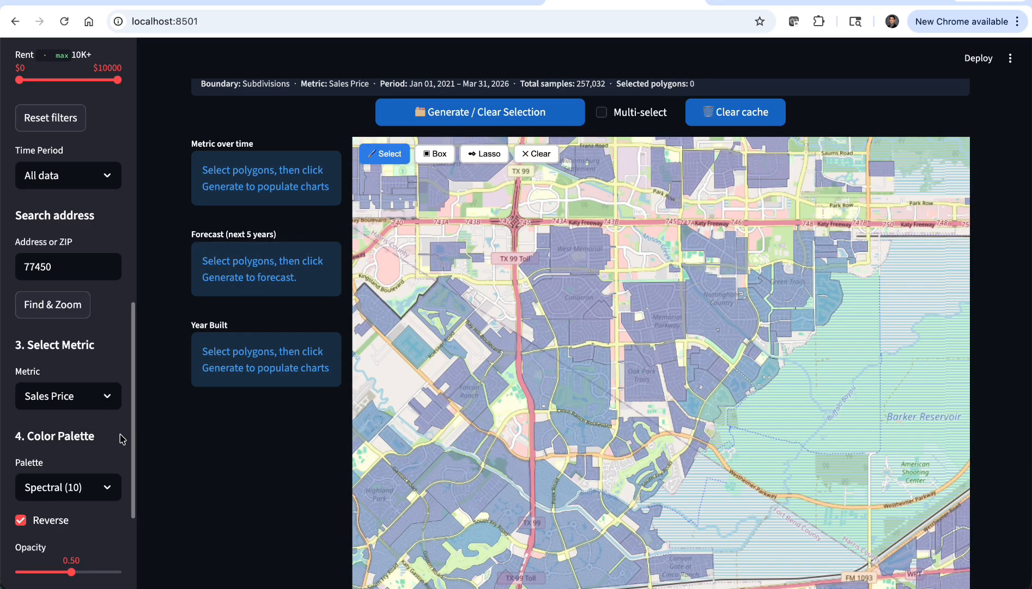
# Browse the metric options available for coloring the map
pyautogui.scroll(-3, 121, 440)
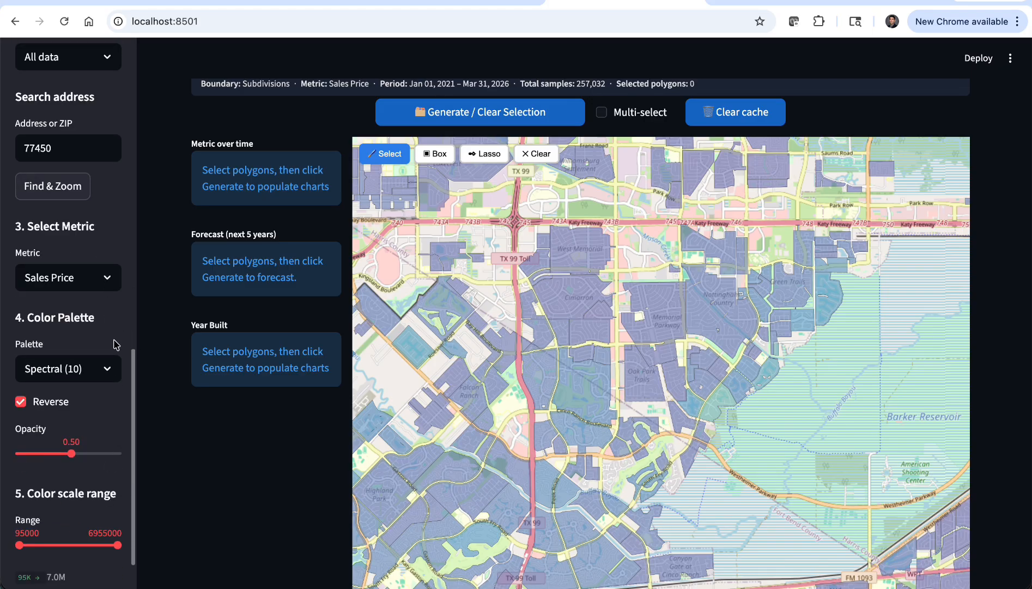
pyautogui.scroll(1, 116, 343)
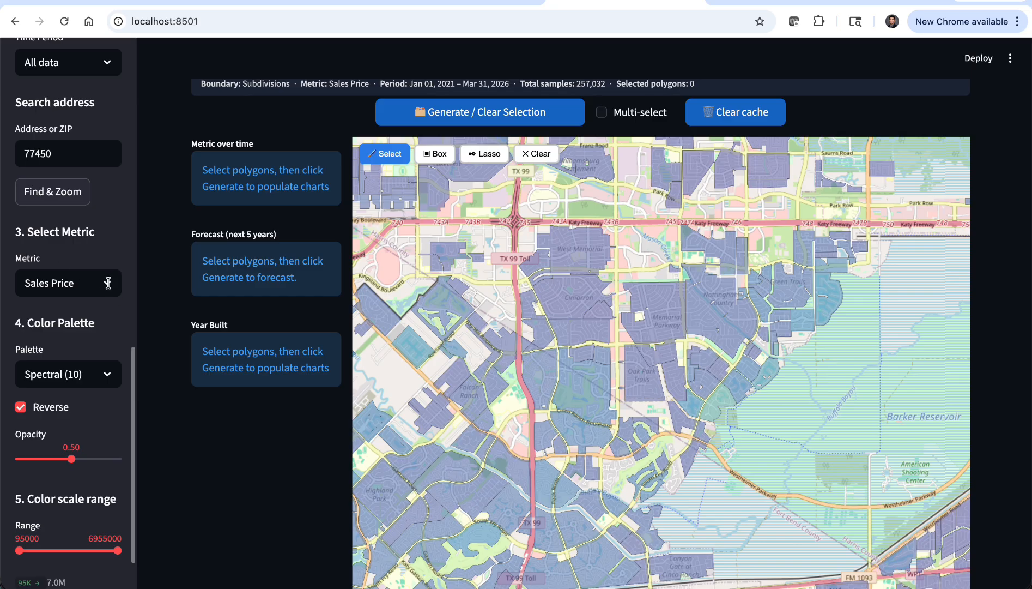
pyautogui.click(108, 282)
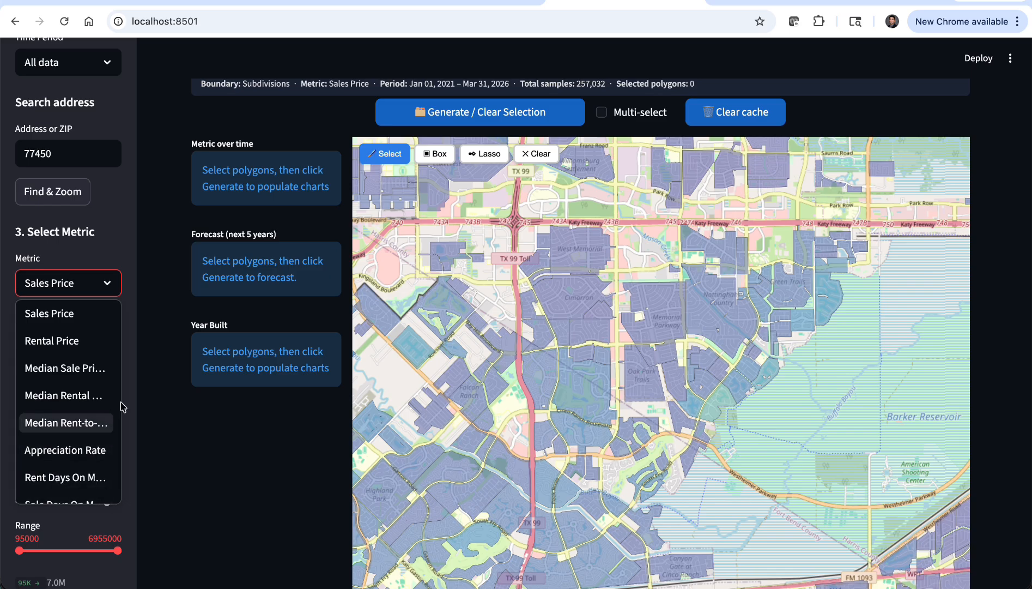
pyautogui.scroll(-3, 118, 425)
pyautogui.scroll(-1, 117, 436)
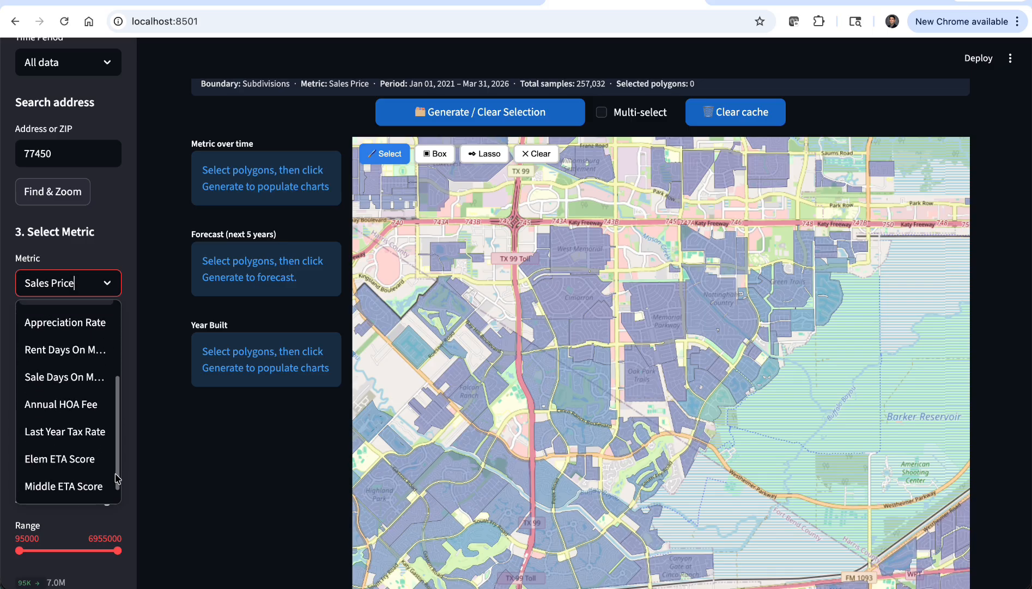
# Widen the filter sidebar and review the full metric names, keeping Sales Price selected
pyautogui.moveTo(138, 422); pyautogui.dragTo(188, 422)
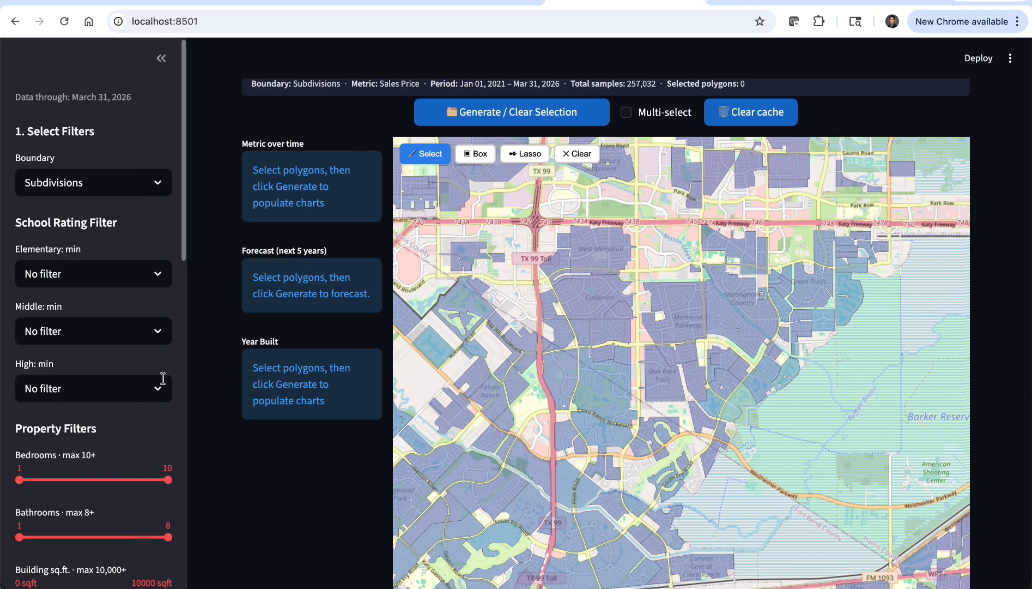
pyautogui.scroll(-8, 106, 415)
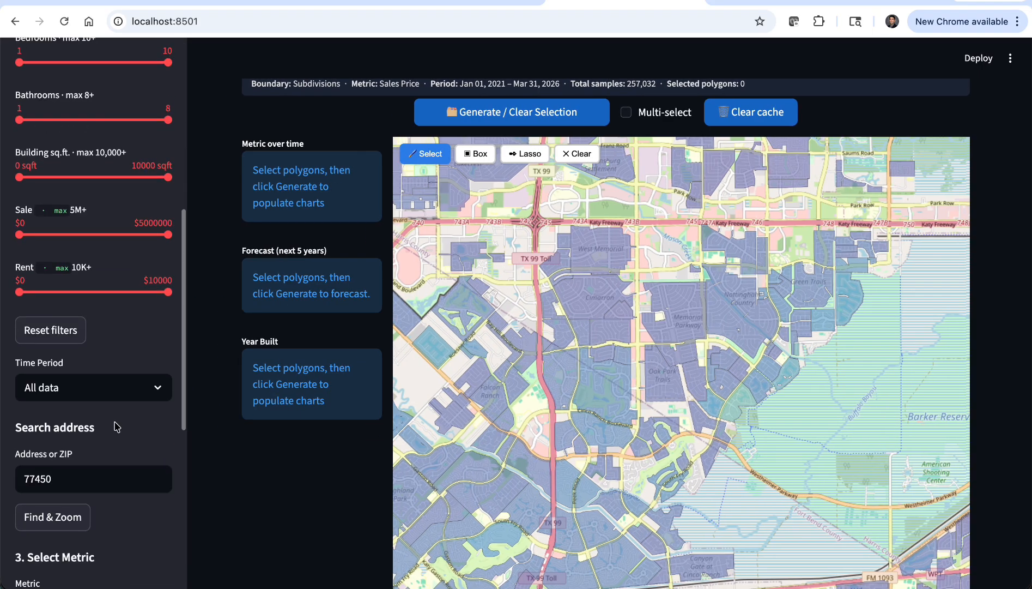
pyautogui.scroll(-2, 120, 439)
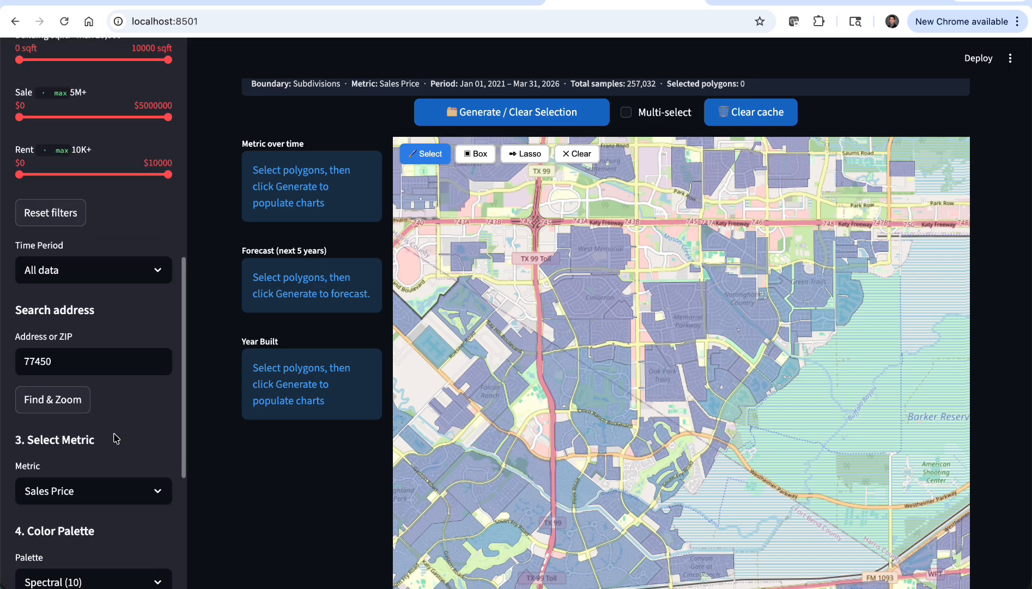
pyautogui.click(157, 494)
pyautogui.scroll(-2, 144, 434)
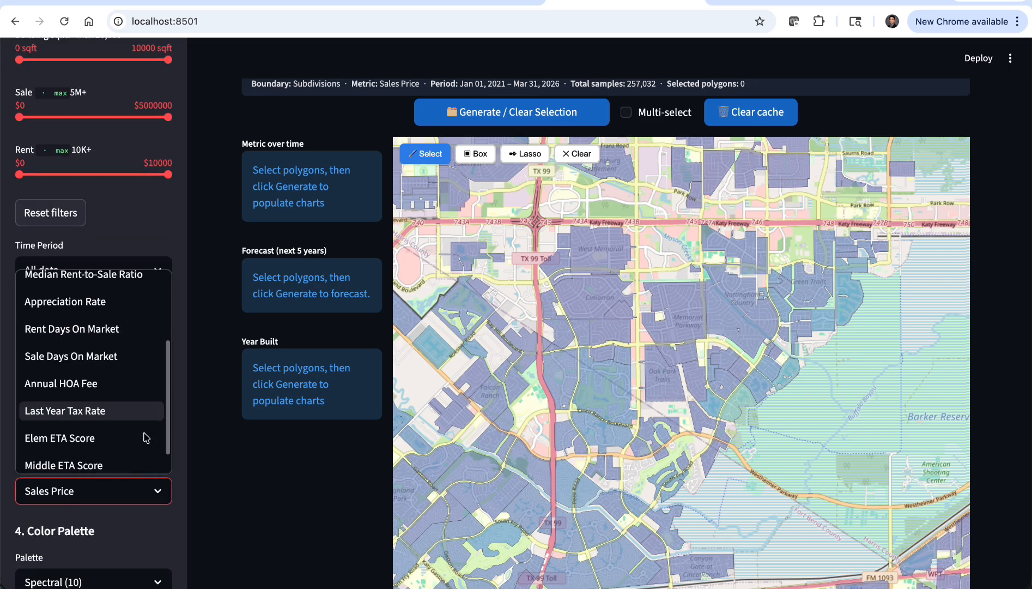
pyautogui.scroll(-2, 120, 426)
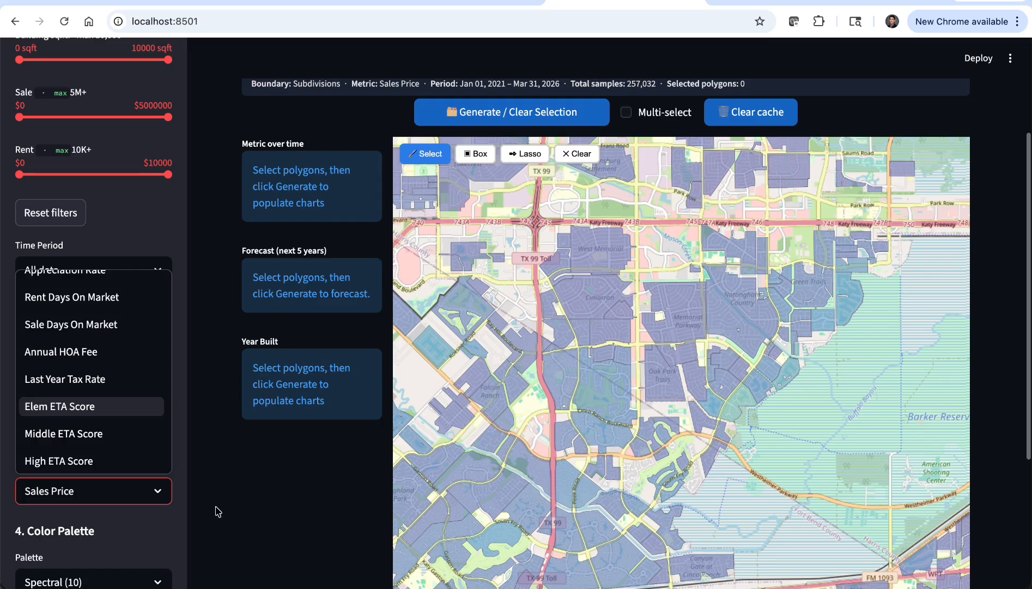
pyautogui.click(213, 489)
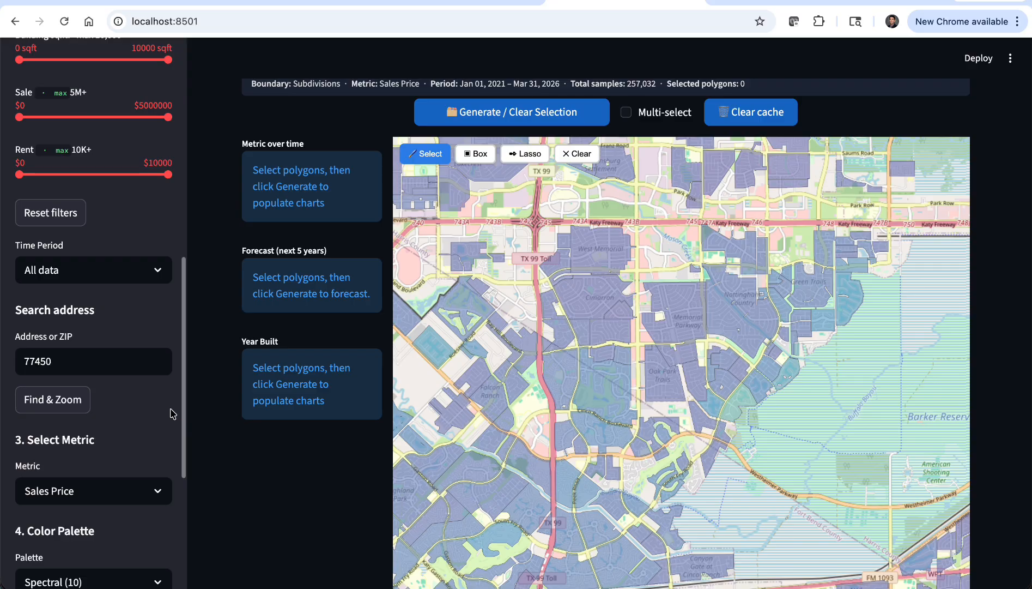
# Review the color palette options and the map's Sales Price legend, keeping Spectral (10) selected
pyautogui.scroll(-5, 171, 413)
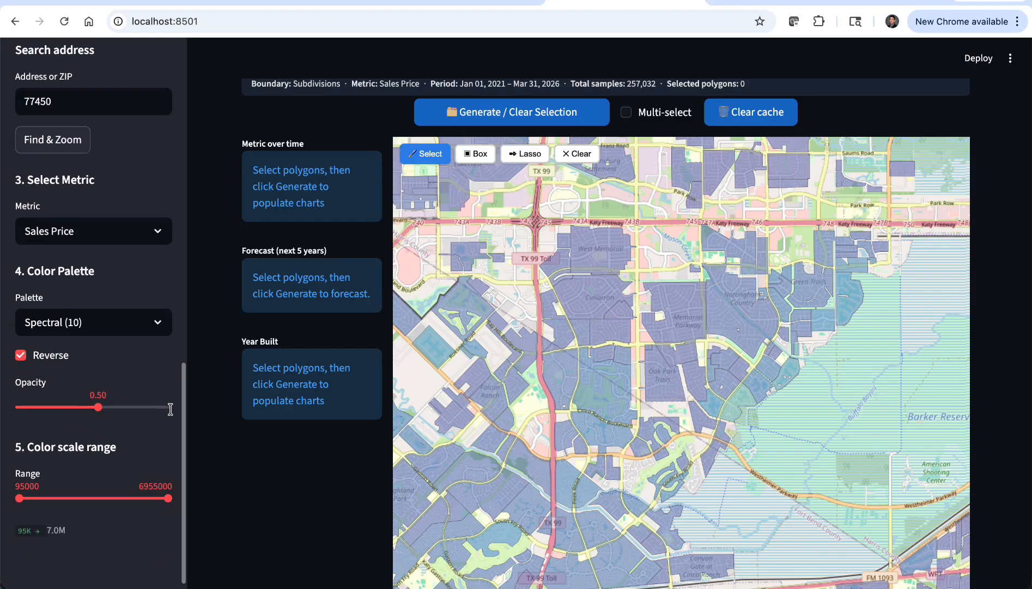
pyautogui.scroll(-1, 171, 409)
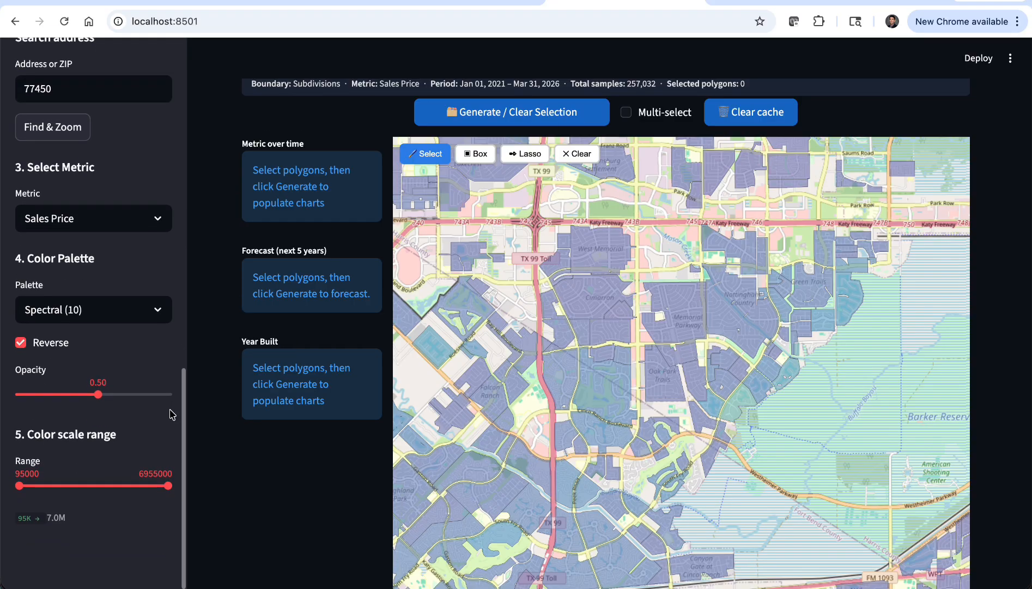
pyautogui.click(158, 311)
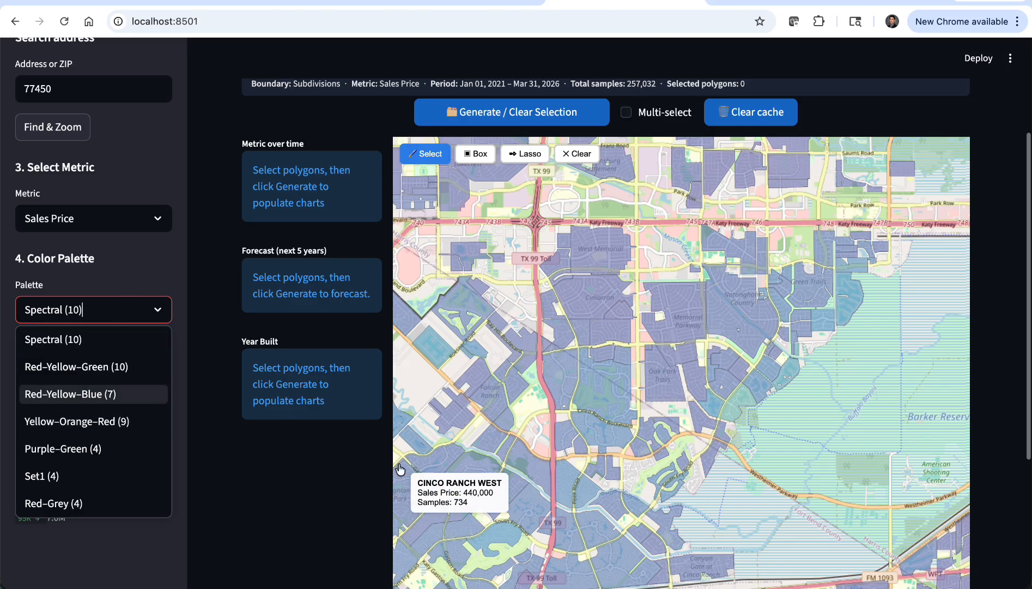
pyautogui.scroll(-1, 376, 502)
pyautogui.scroll(-3, 374, 502)
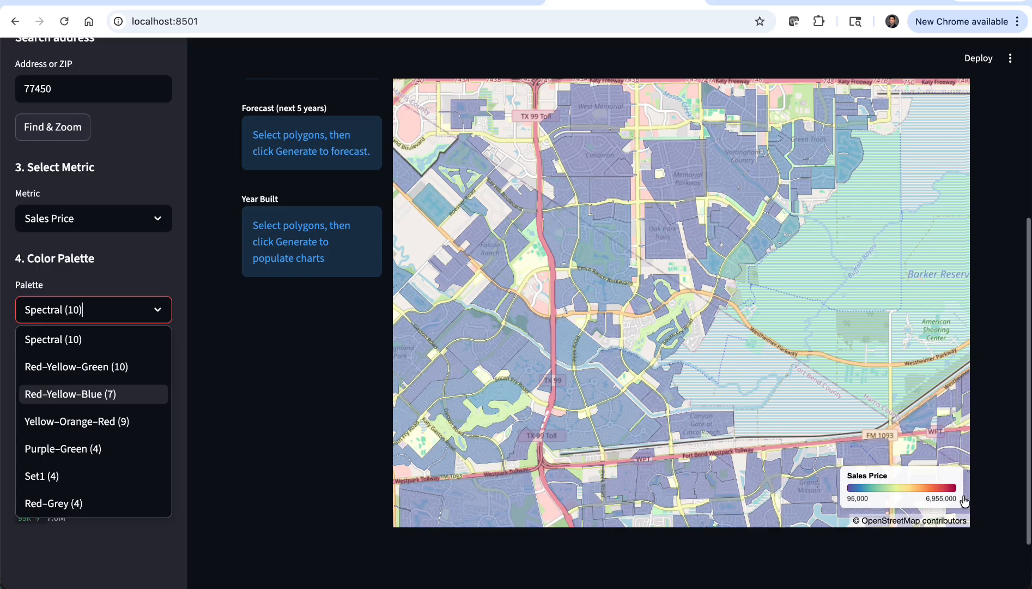
pyautogui.click(192, 350)
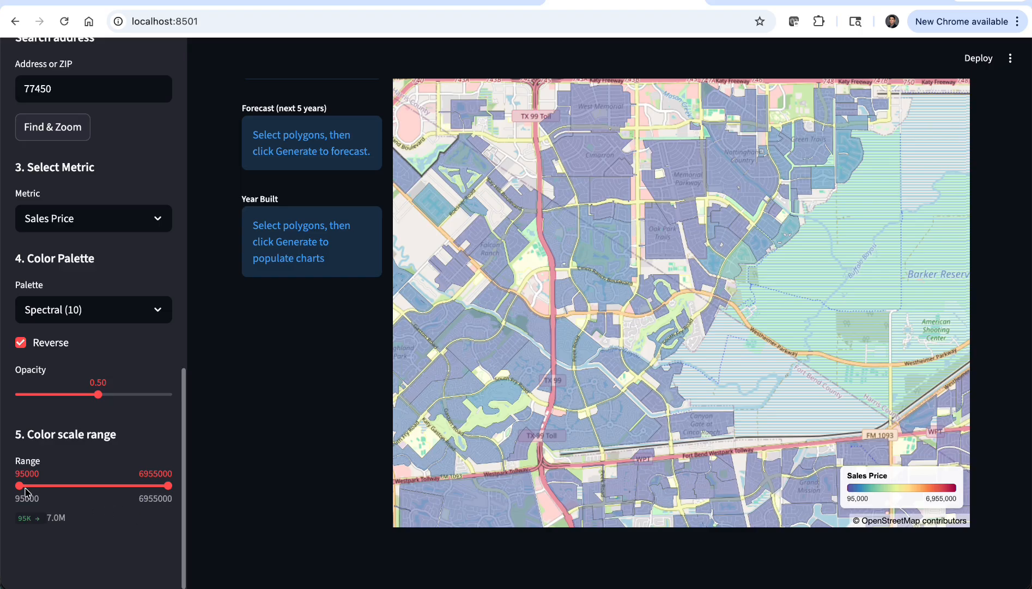
# Narrow the color scale range to 232200–1569900 and inspect the recolored subdivisions over a wider area
pyautogui.moveTo(19, 484); pyautogui.dragTo(22, 486)
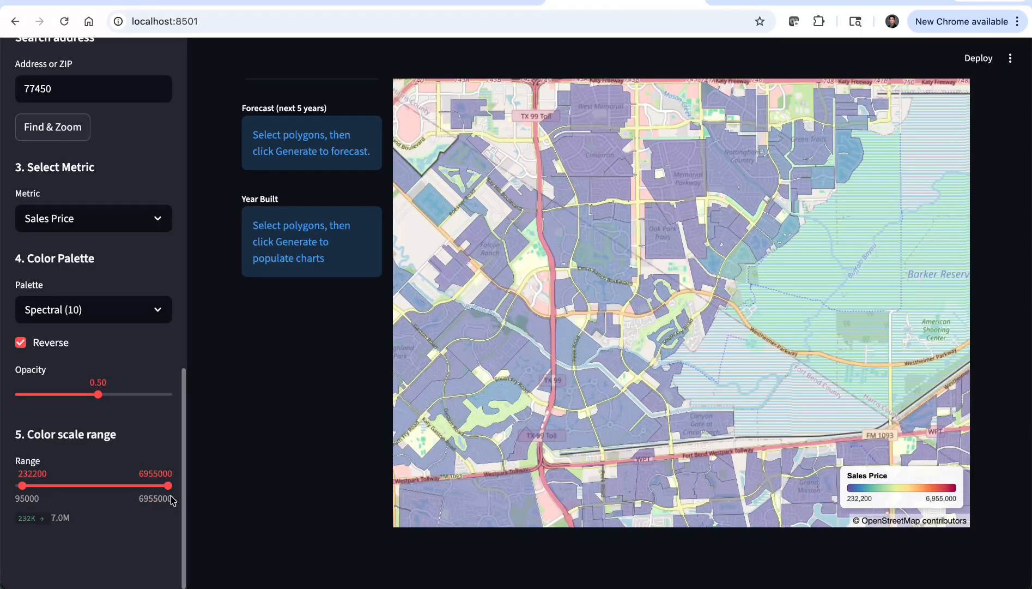
pyautogui.moveTo(167, 486); pyautogui.dragTo(52, 485)
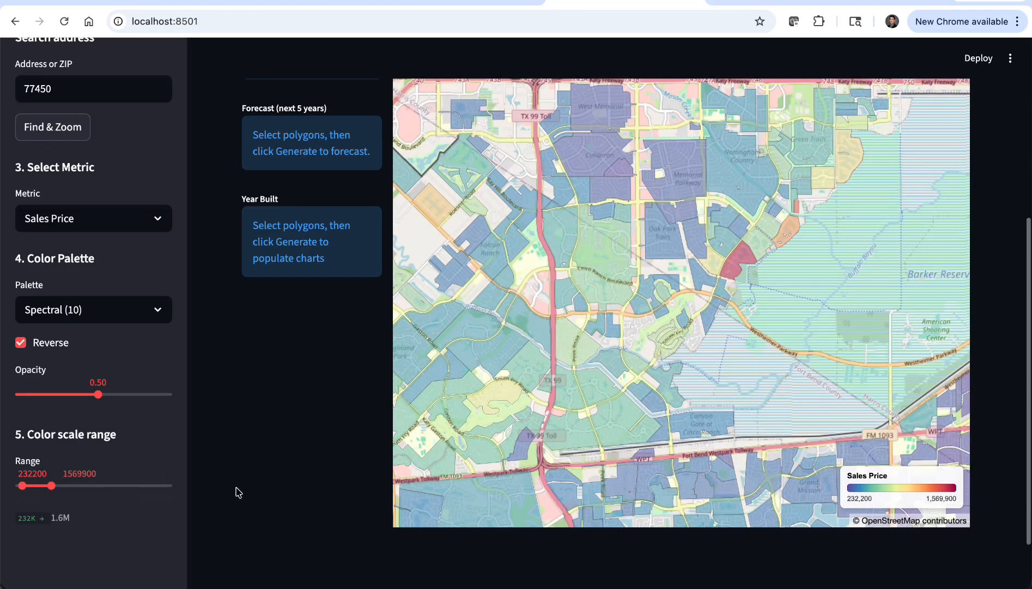
pyautogui.scroll(-2, 625, 363)
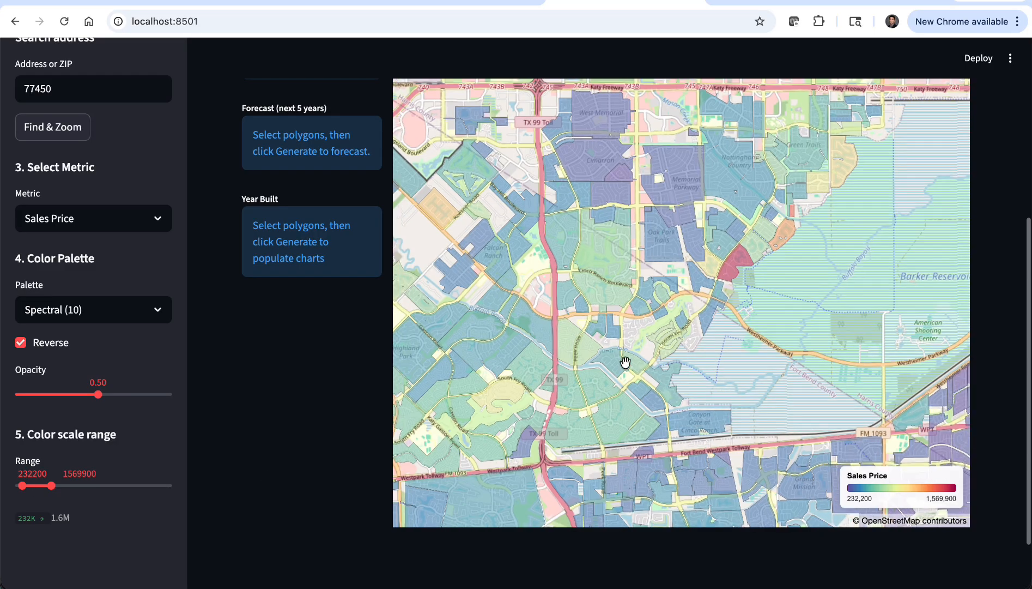
pyautogui.scroll(-3, 625, 362)
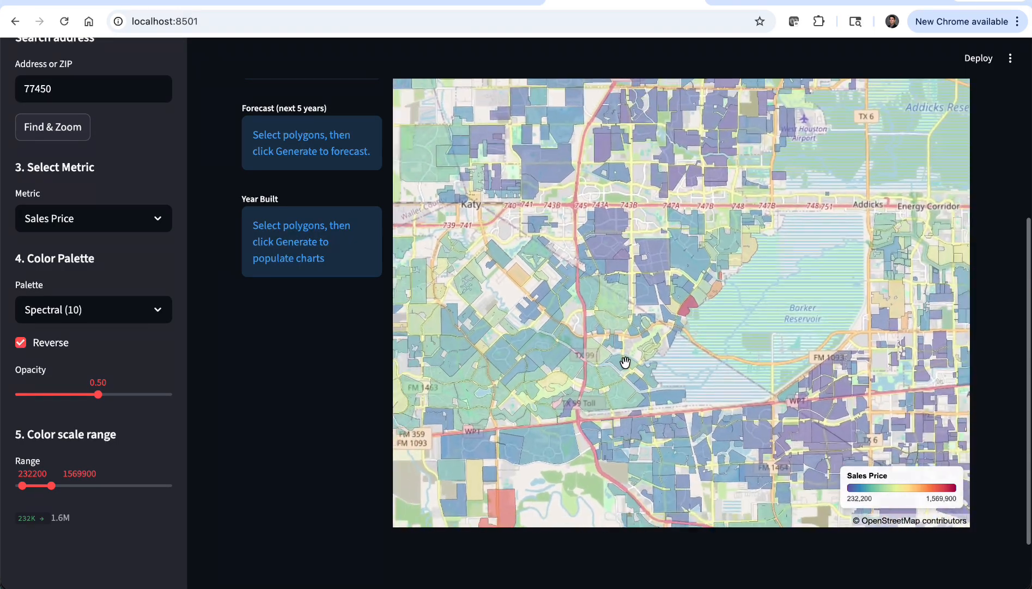
# Limit the map data to the Last 6 months and lower the upper end of the Sales Price color scale range
pyautogui.scroll(-2, 625, 362)
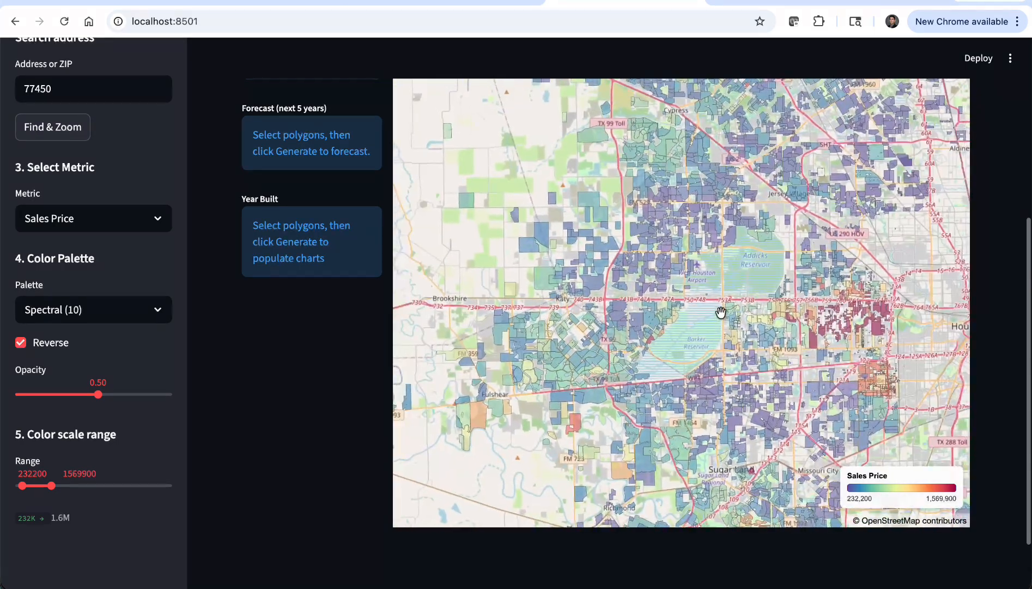
pyautogui.moveTo(714, 288); pyautogui.dragTo(681, 306)
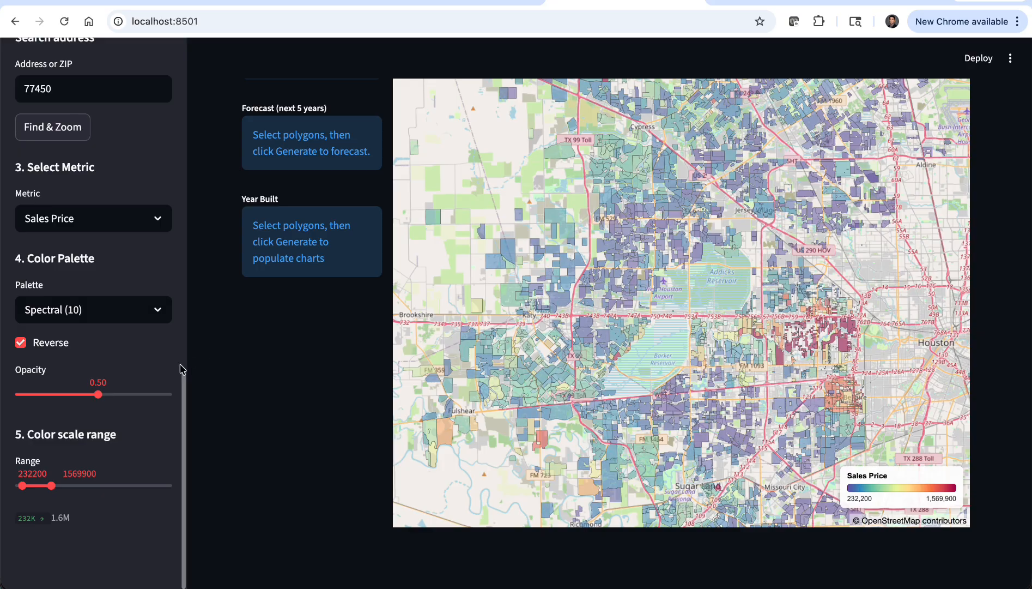
pyautogui.scroll(5, 173, 369)
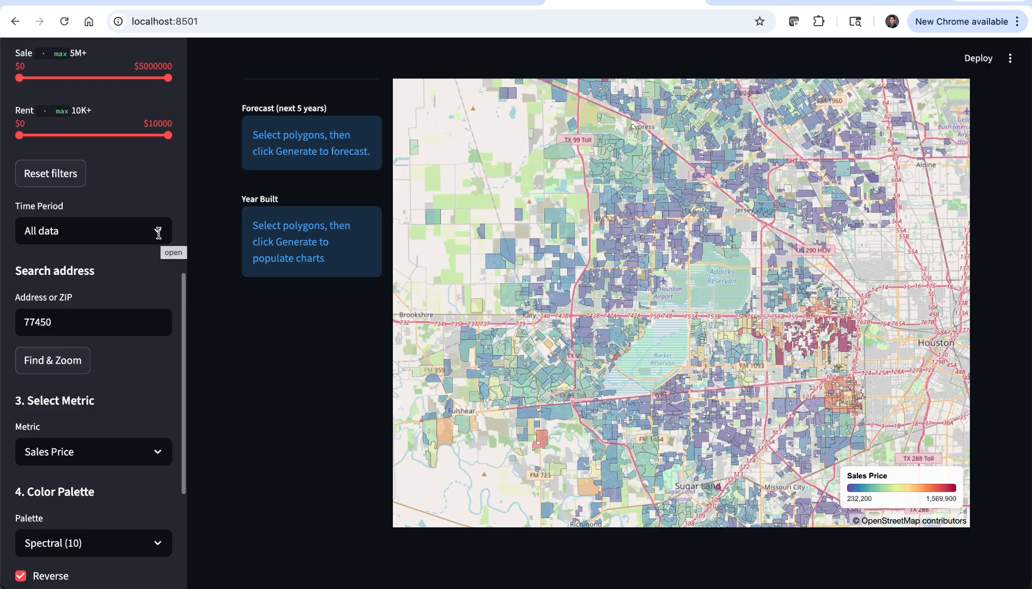
pyautogui.click(158, 233)
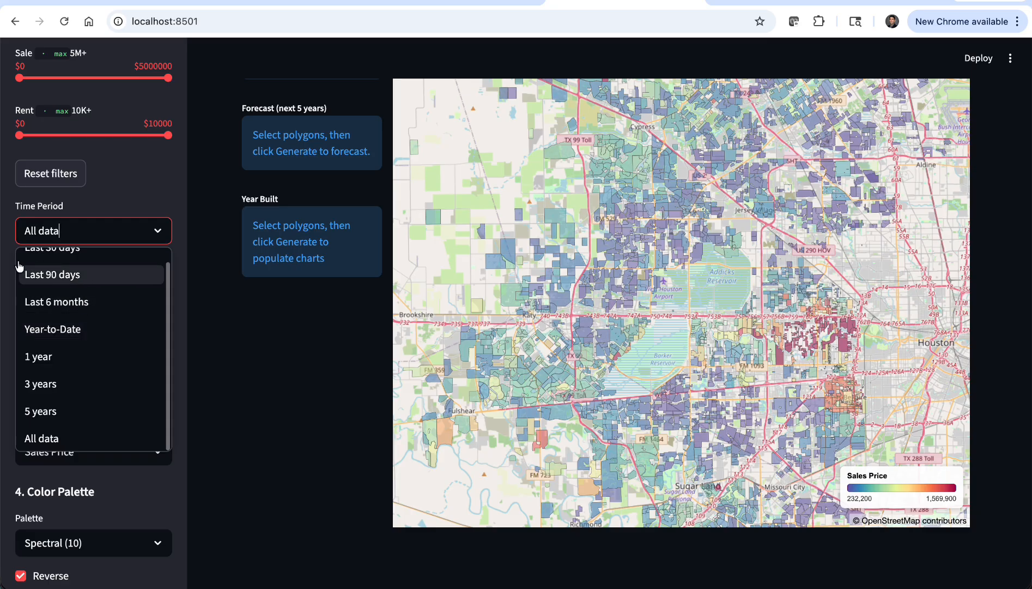
pyautogui.click(81, 303)
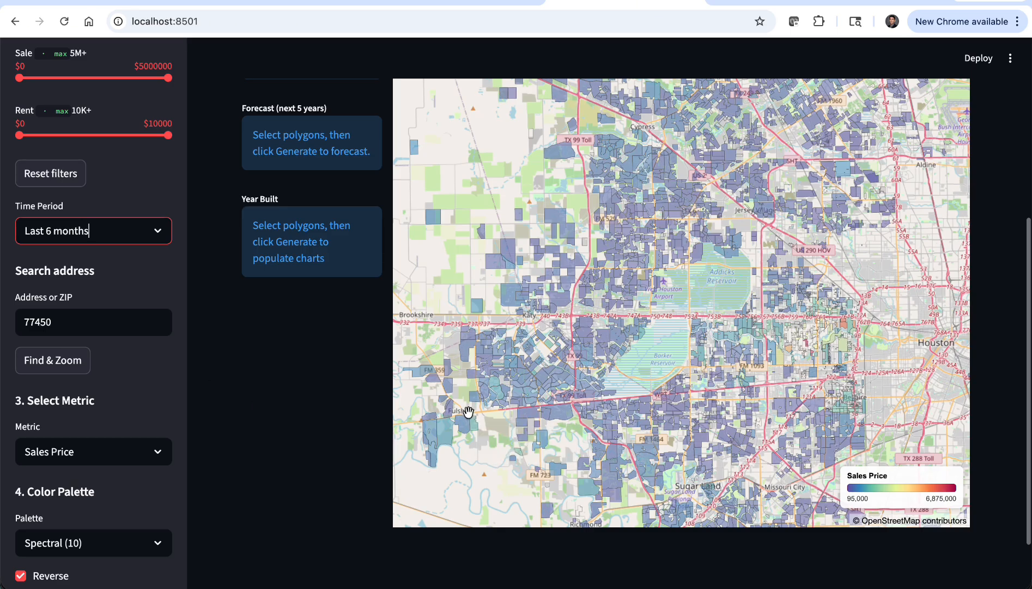
pyautogui.moveTo(531, 372)
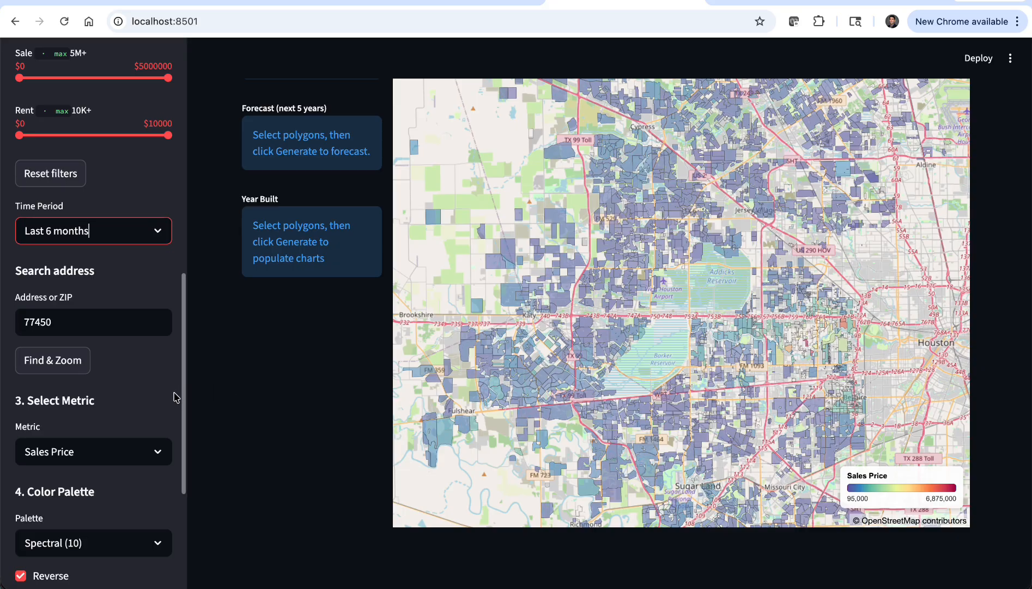
pyautogui.scroll(-5, 174, 397)
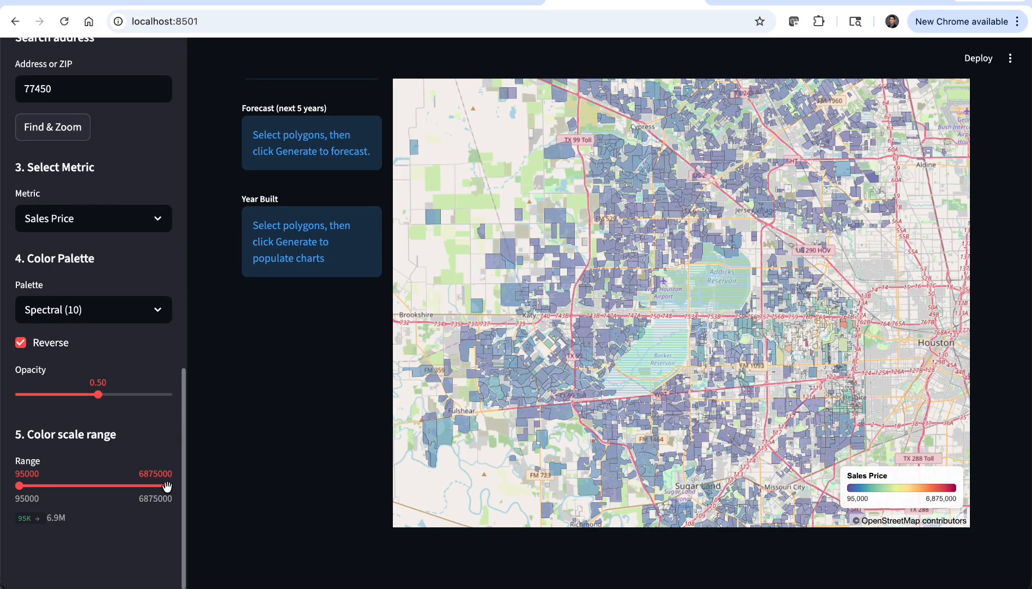
pyautogui.moveTo(167, 485); pyautogui.dragTo(21, 486)
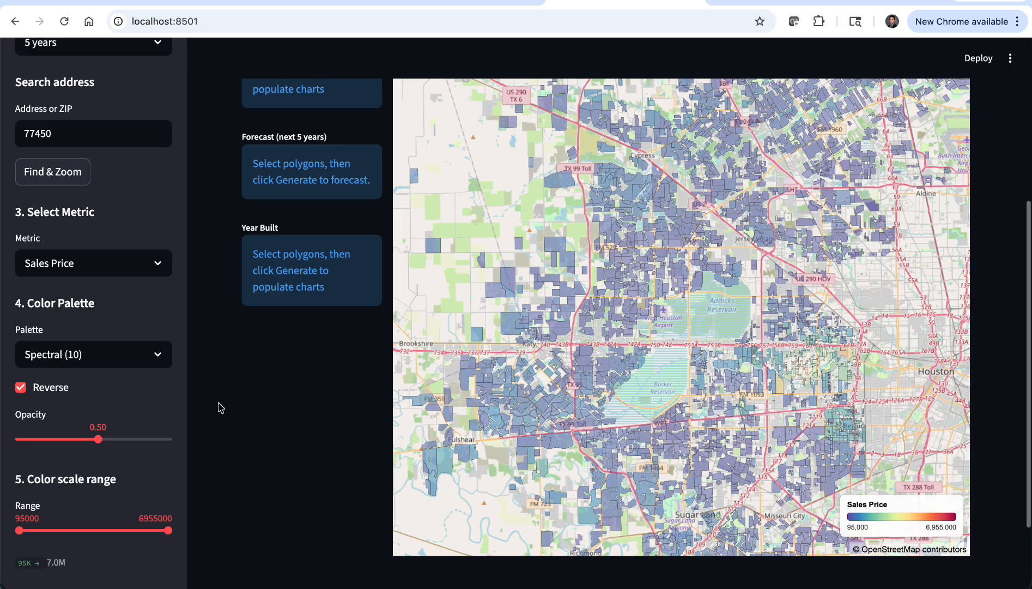
# Try selecting single subdivisions north of Katy one at a time, and box-select the group of subdivisions around them
pyautogui.scroll(5, 229, 427)
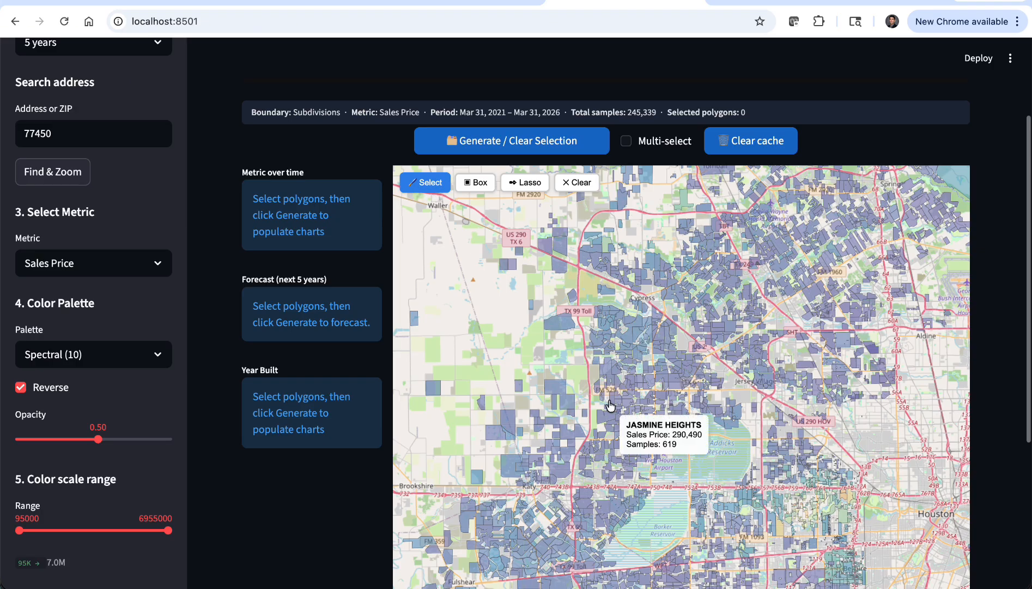
pyautogui.click(550, 388)
pyautogui.click(570, 435)
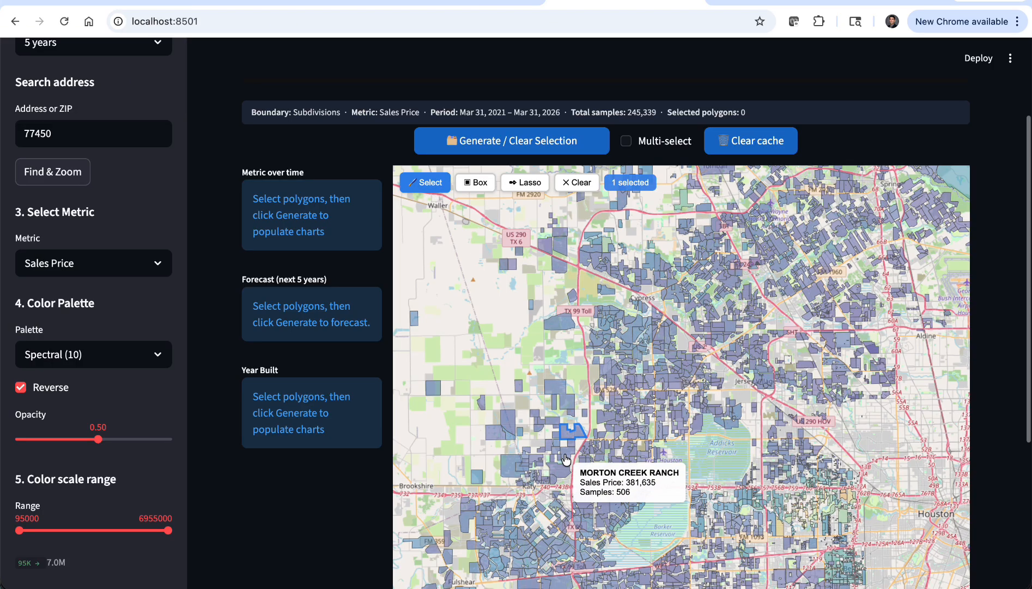
pyautogui.click(540, 424)
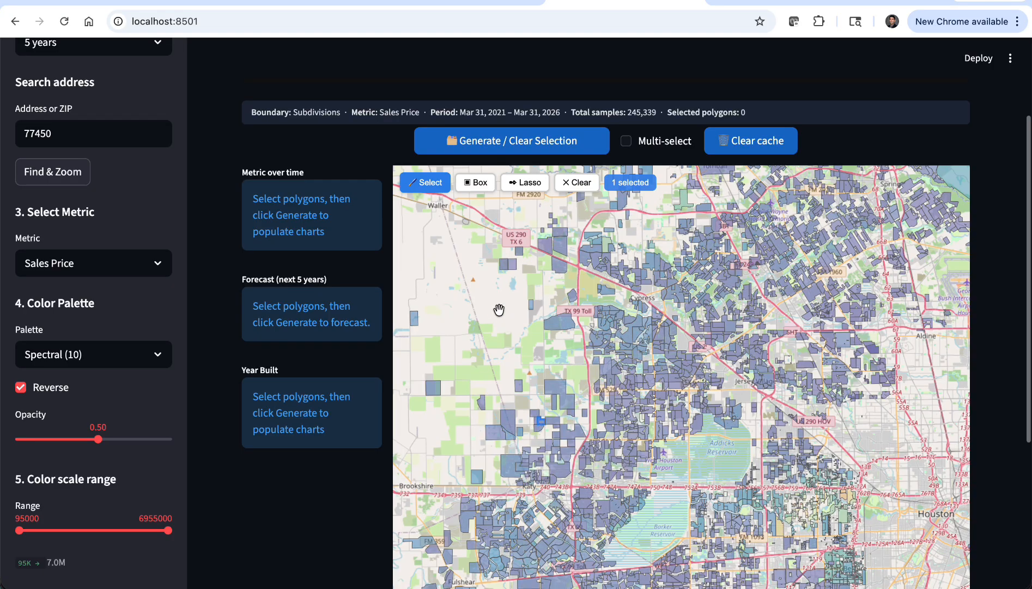
pyautogui.click(477, 186)
pyautogui.moveTo(483, 354); pyautogui.dragTo(591, 452)
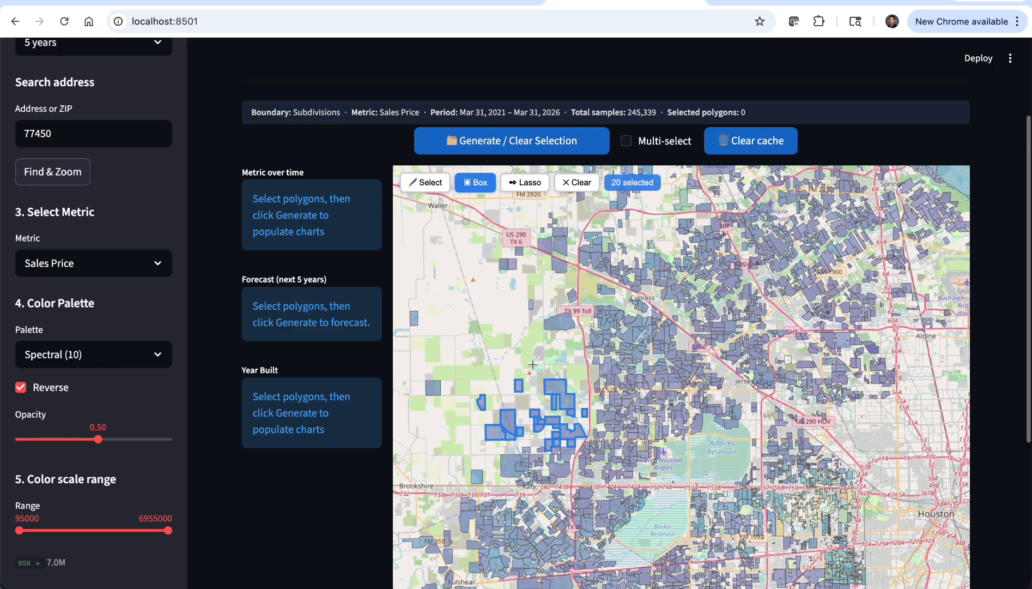
# Clear the box selection and lasso the subdivisions from Katy northward, west of the TX 99 Toll road
pyautogui.click(576, 182)
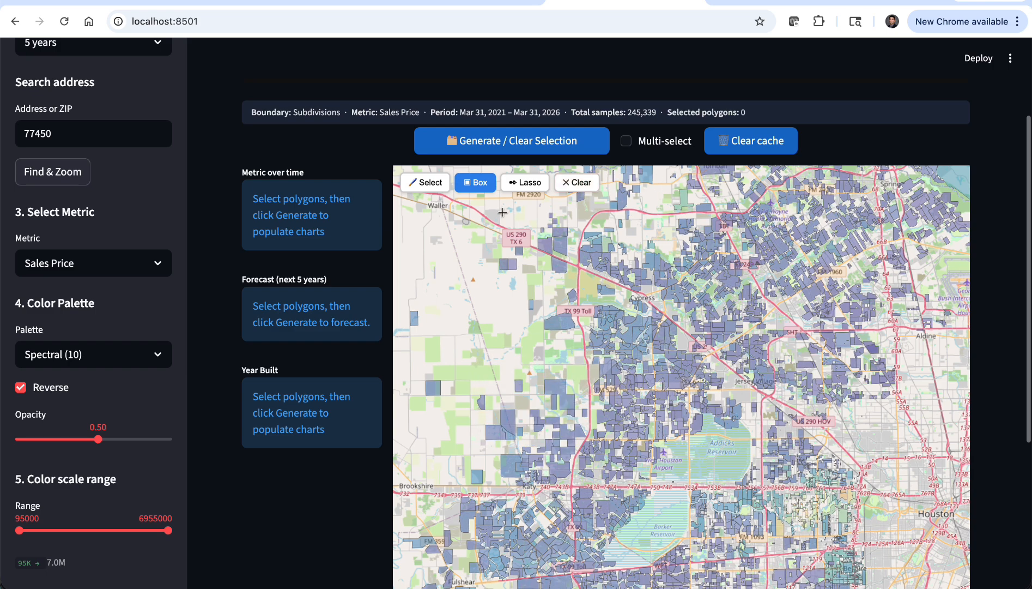
pyautogui.click(525, 183)
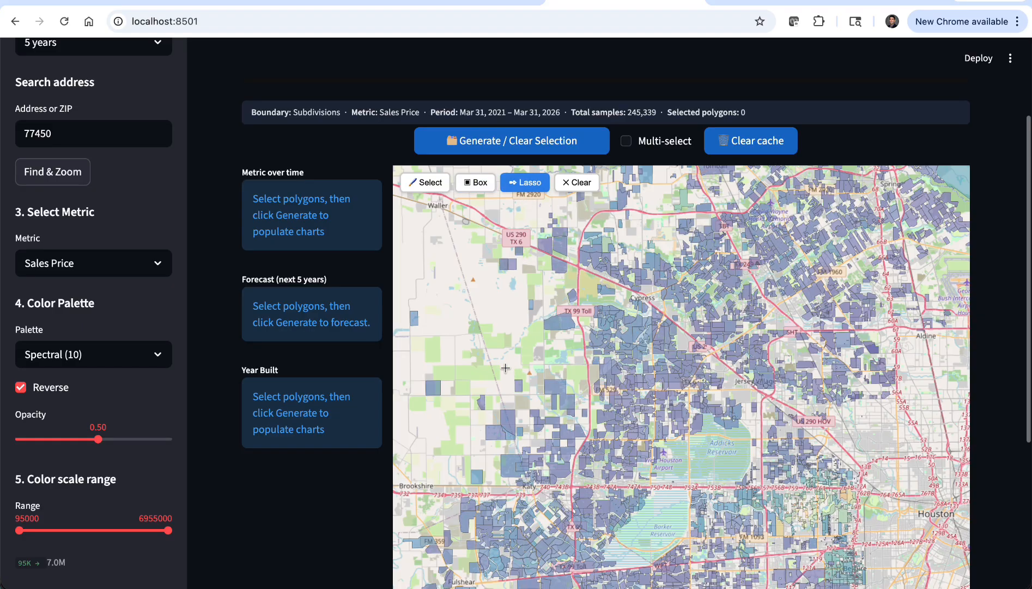
pyautogui.moveTo(507, 369)
pyautogui.mouseDown()
pyautogui.moveTo(578, 385)
pyautogui.moveTo(591, 433)
pyautogui.moveTo(524, 487)
pyautogui.moveTo(487, 414)
pyautogui.moveTo(492, 387)
pyautogui.mouseUp()
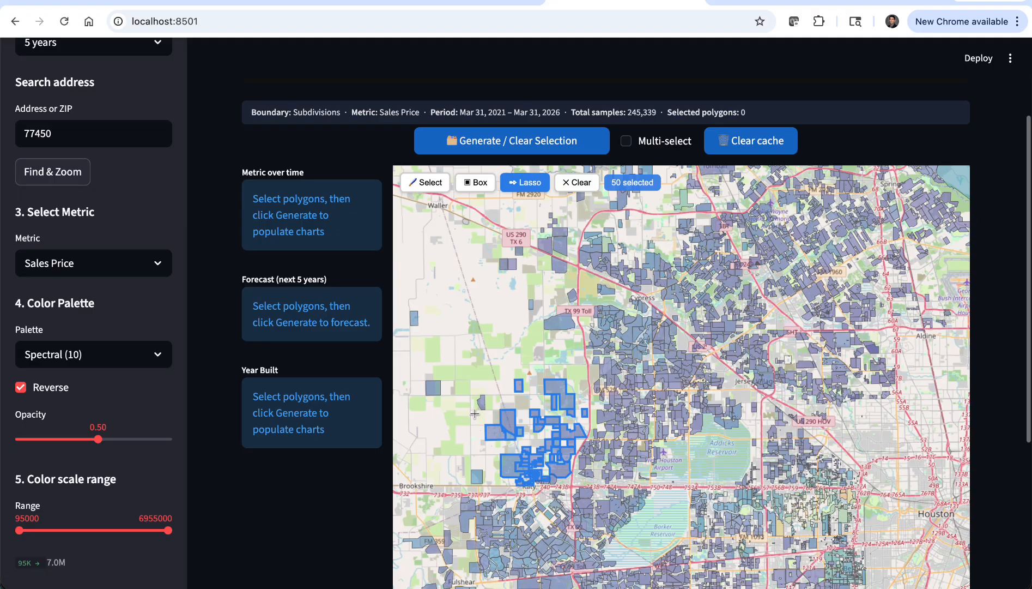
# Enable Multi-select and lasso the subdivisions from Katy northward, west of the TX 99 Toll road
pyautogui.click(627, 142)
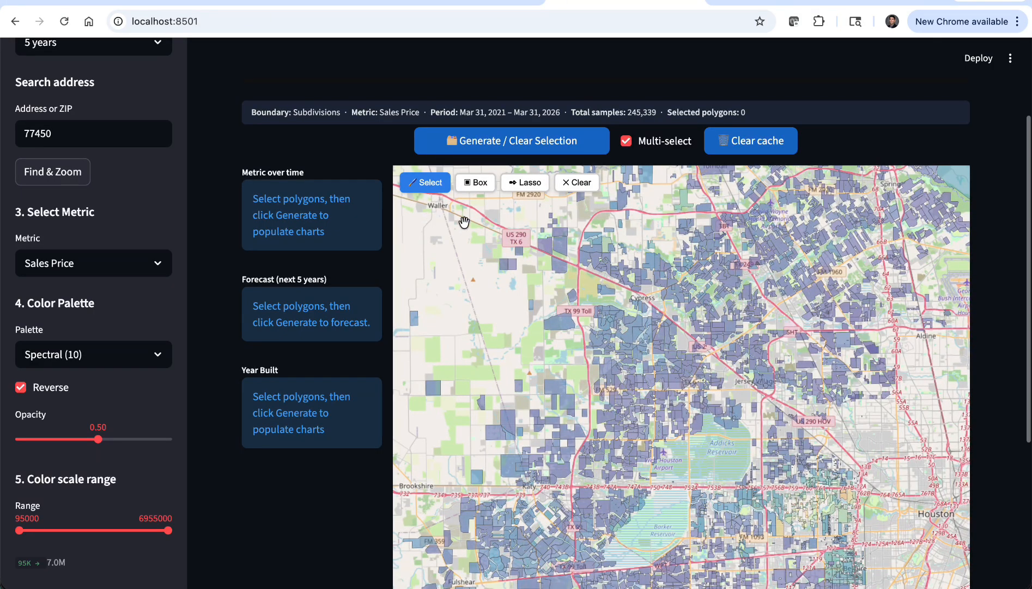
pyautogui.click(527, 187)
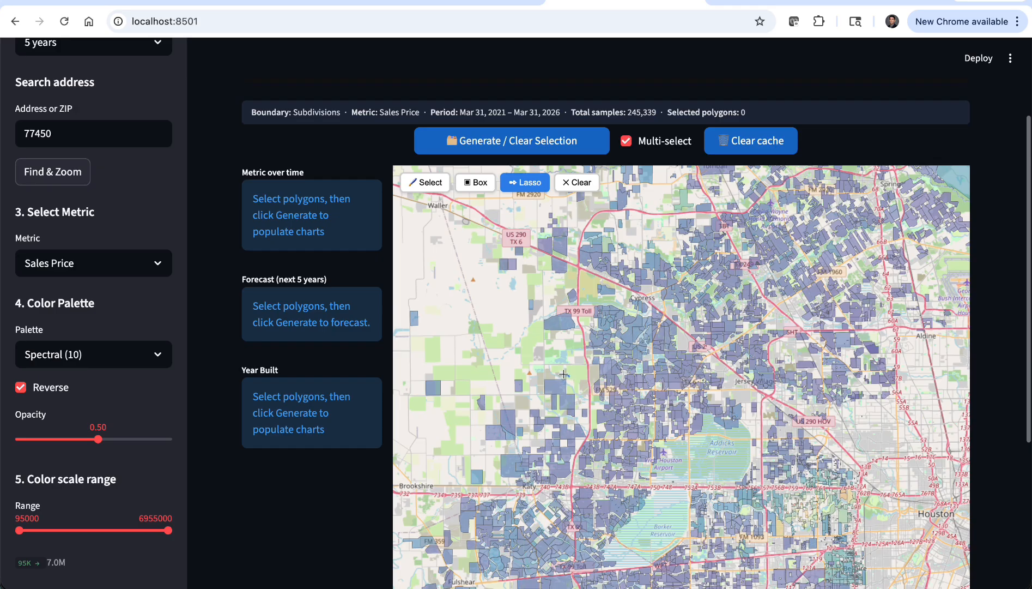
pyautogui.moveTo(564, 374)
pyautogui.mouseDown()
pyautogui.moveTo(480, 466)
pyautogui.moveTo(567, 431)
pyautogui.moveTo(580, 384)
pyautogui.moveTo(562, 381)
pyautogui.mouseUp()
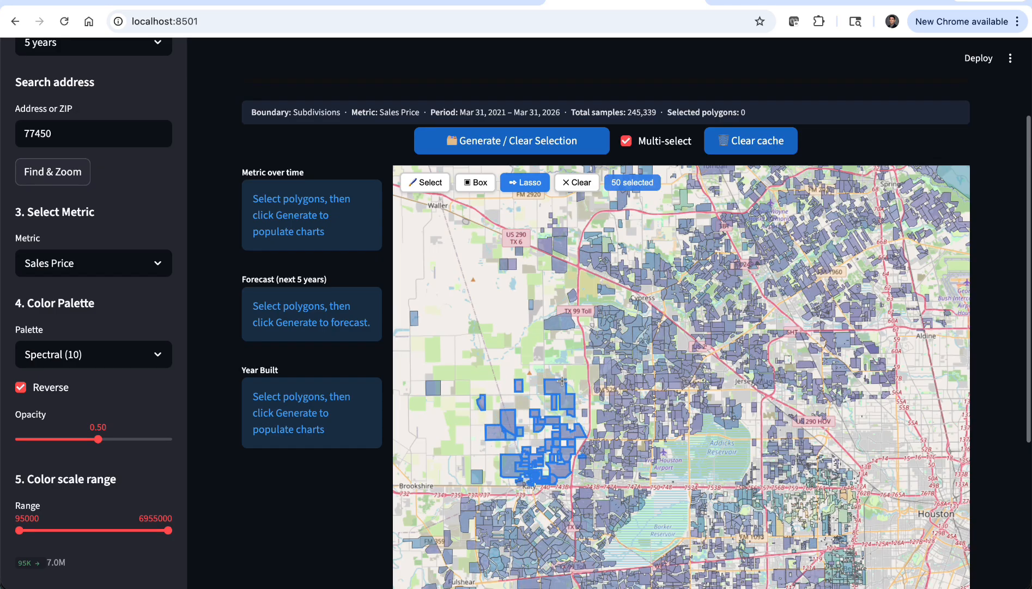
# Remove Elyson and two other subdivisions at the northern edge from the lassoed selection individually
pyautogui.click(428, 182)
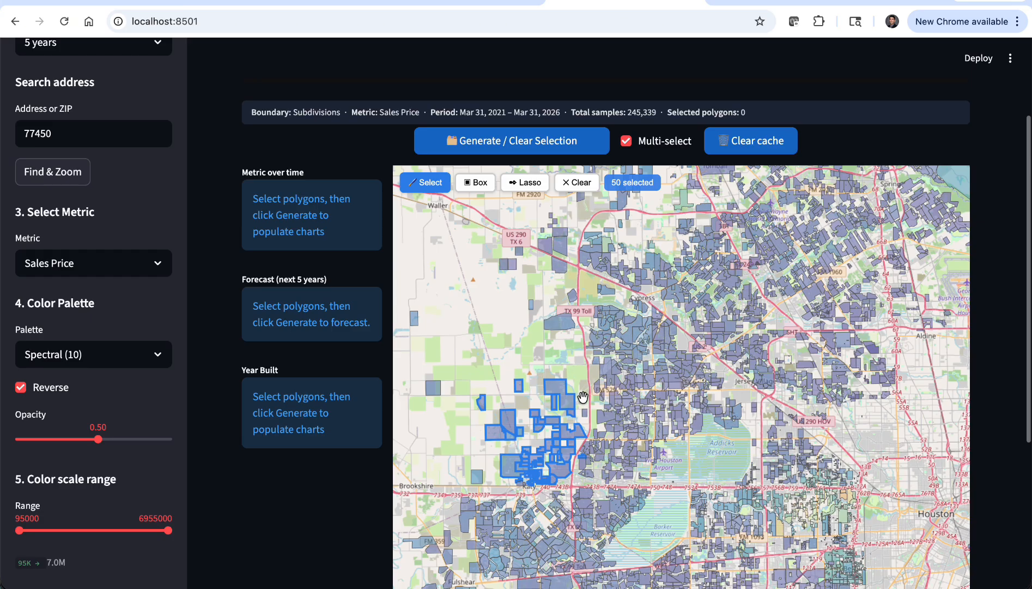
pyautogui.moveTo(576, 407)
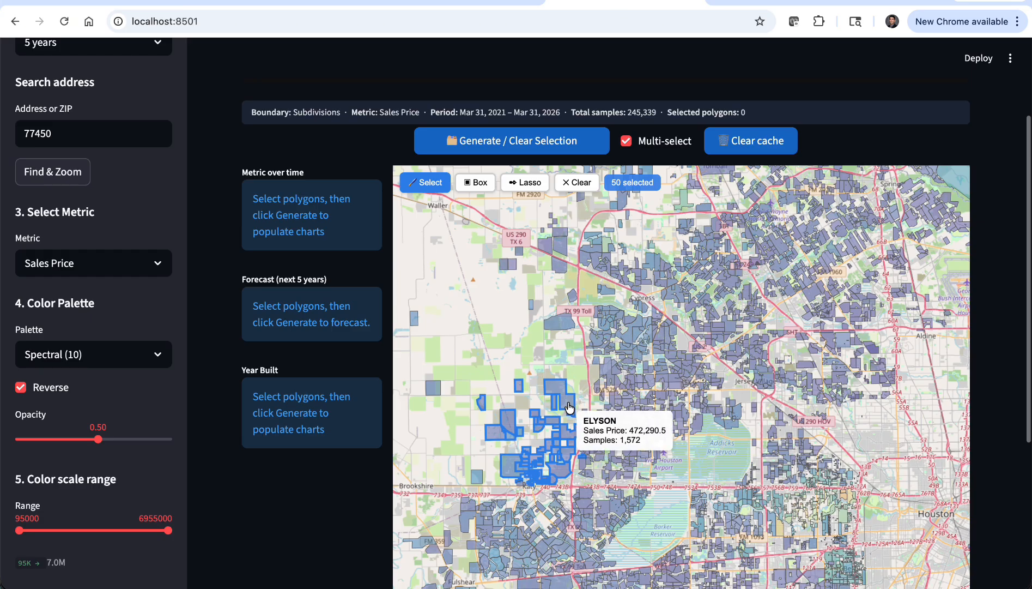
pyautogui.click(569, 406)
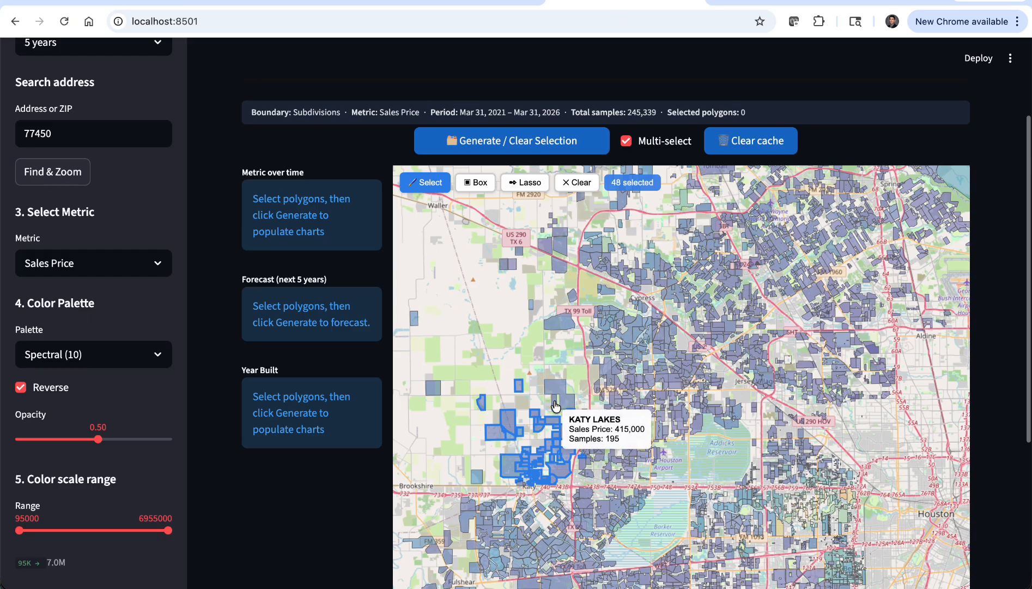
pyautogui.click(520, 387)
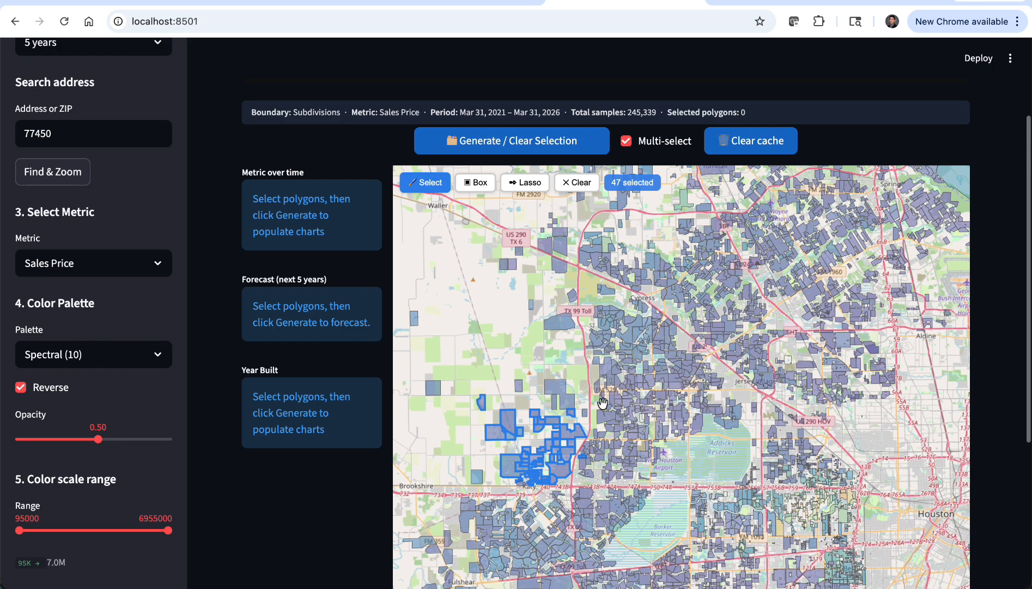
# Add five individual subdivisions along the eastern edge of the selection, including Jasmine Heights and Watercrest
pyautogui.click(585, 413)
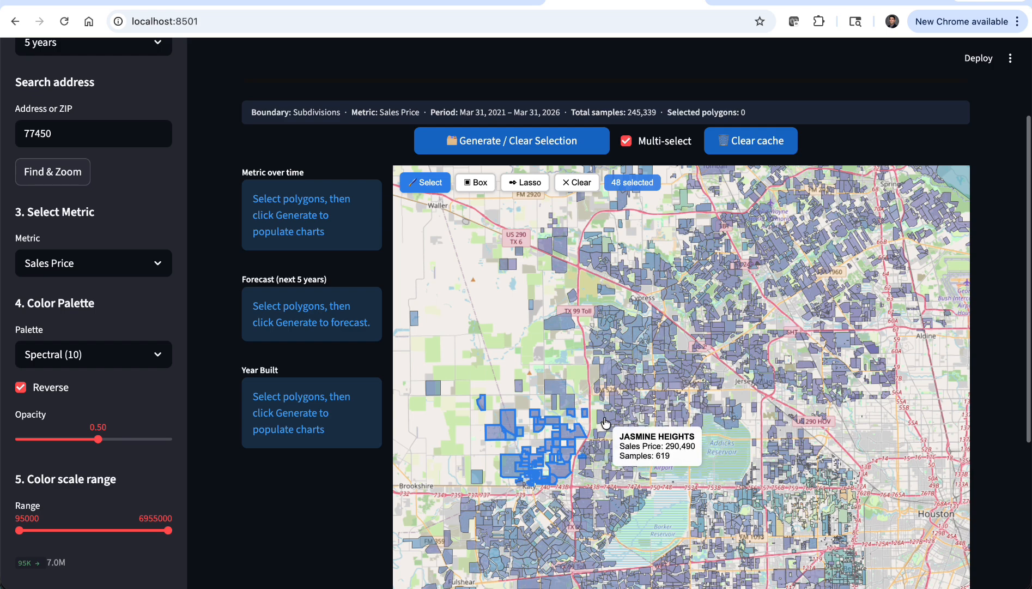
pyautogui.click(604, 419)
pyautogui.click(597, 435)
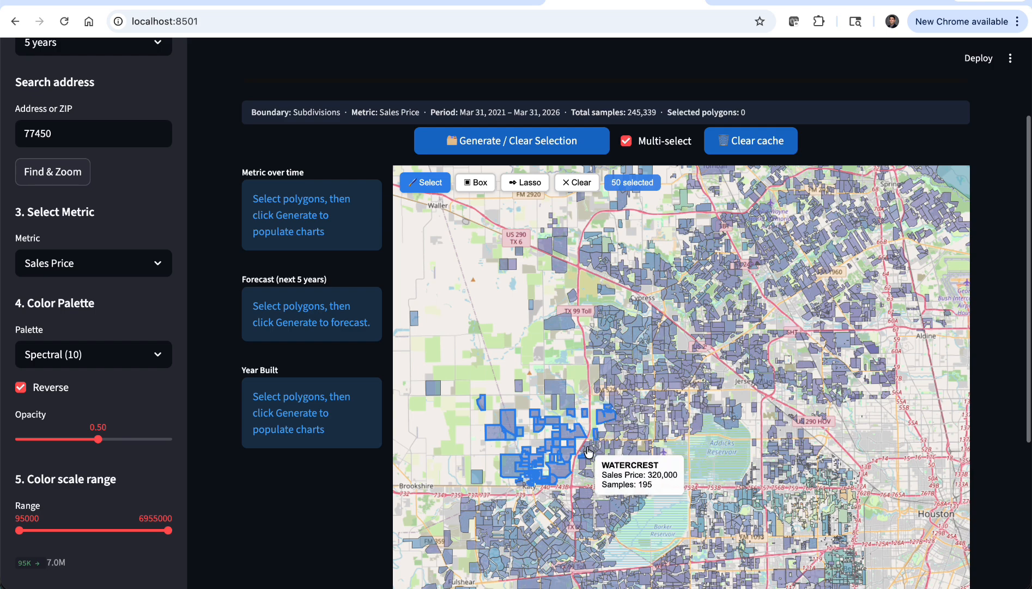
pyautogui.click(586, 453)
pyautogui.click(582, 464)
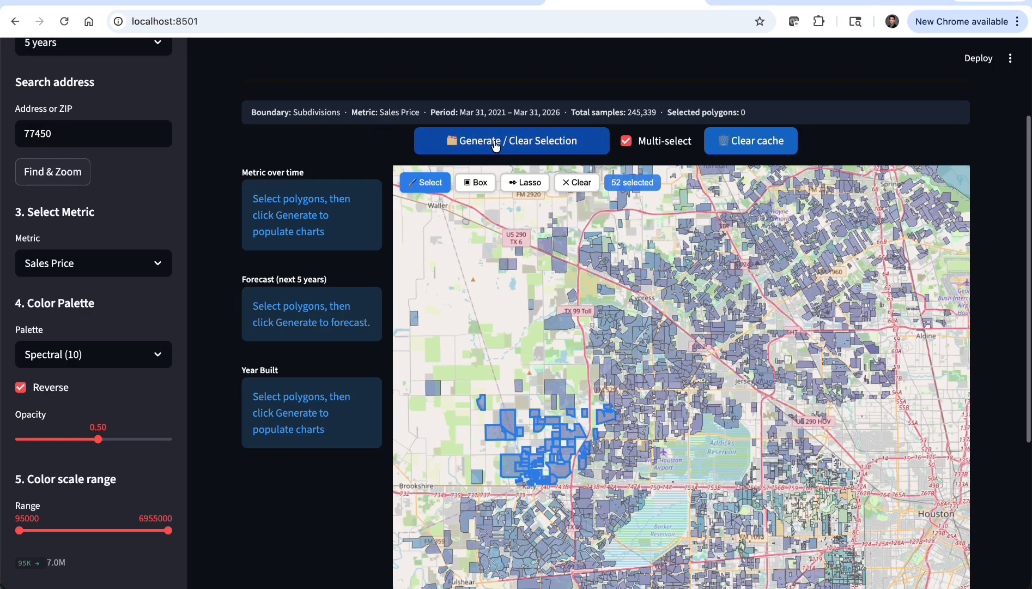
# Generate charts for the selected subdivisions and review the Sales Price history, five-year forecast and Year Built breakdown
pyautogui.click(472, 143)
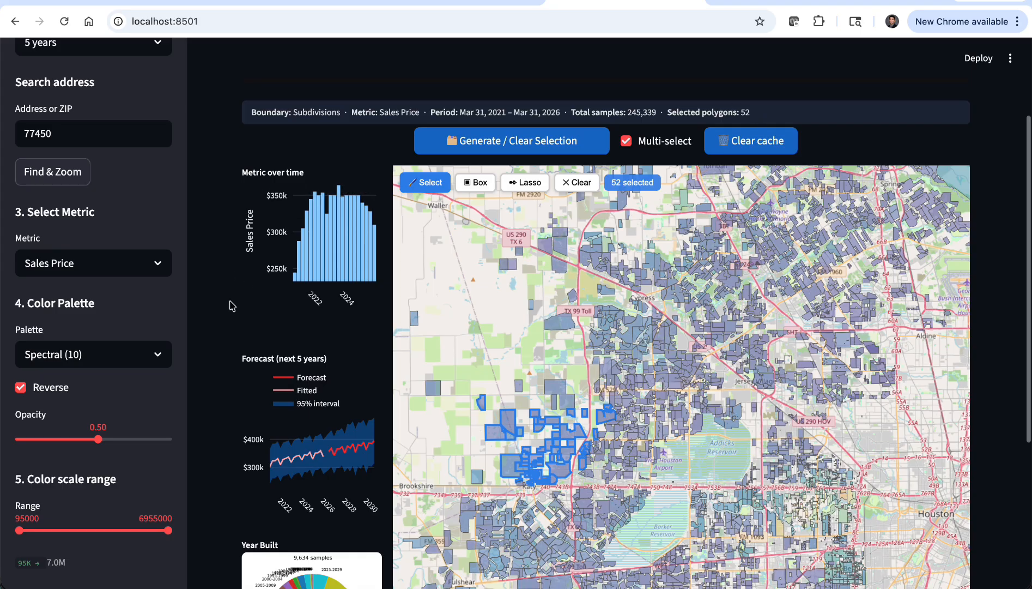
pyautogui.scroll(-1, 227, 300)
pyautogui.scroll(-5, 227, 300)
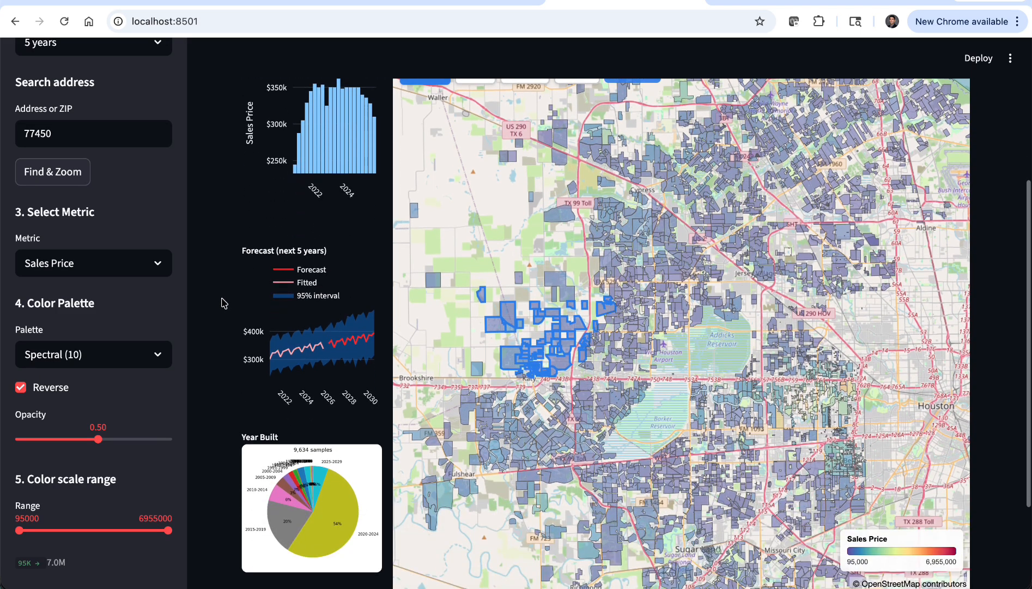
pyautogui.scroll(1, 217, 308)
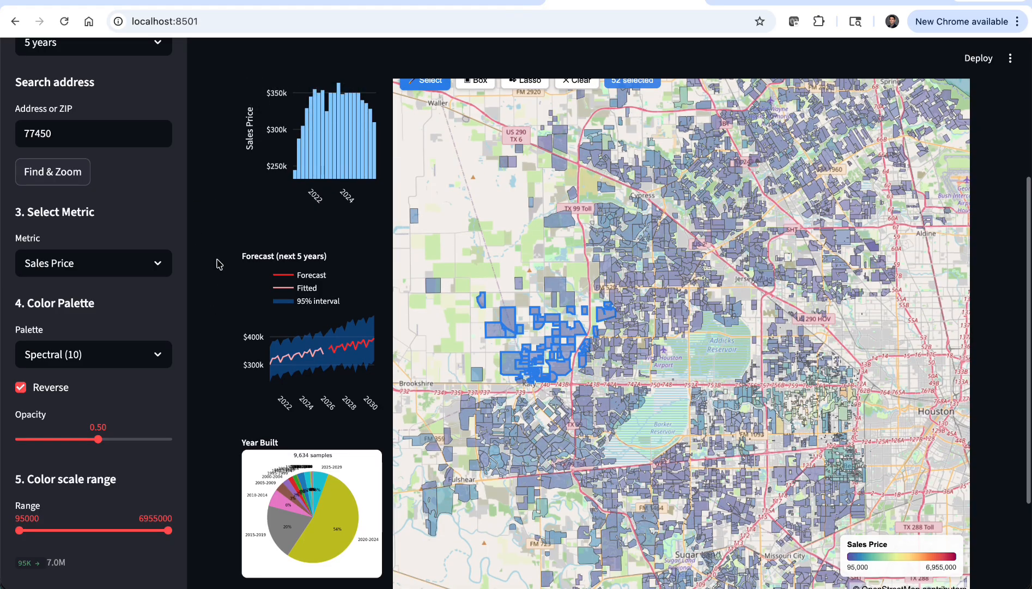
pyautogui.scroll(3, 218, 270)
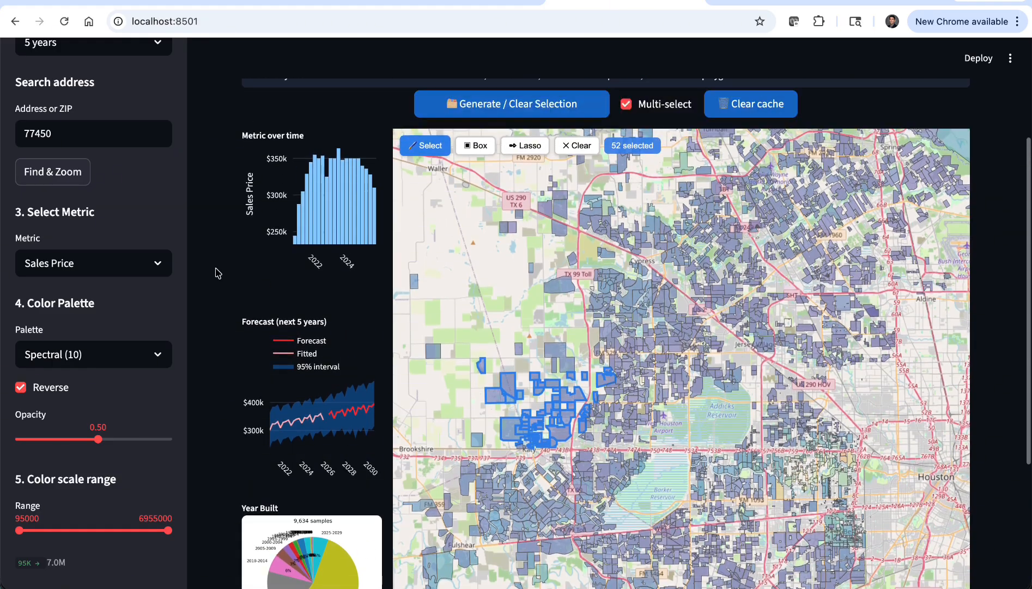
pyautogui.scroll(2, 216, 273)
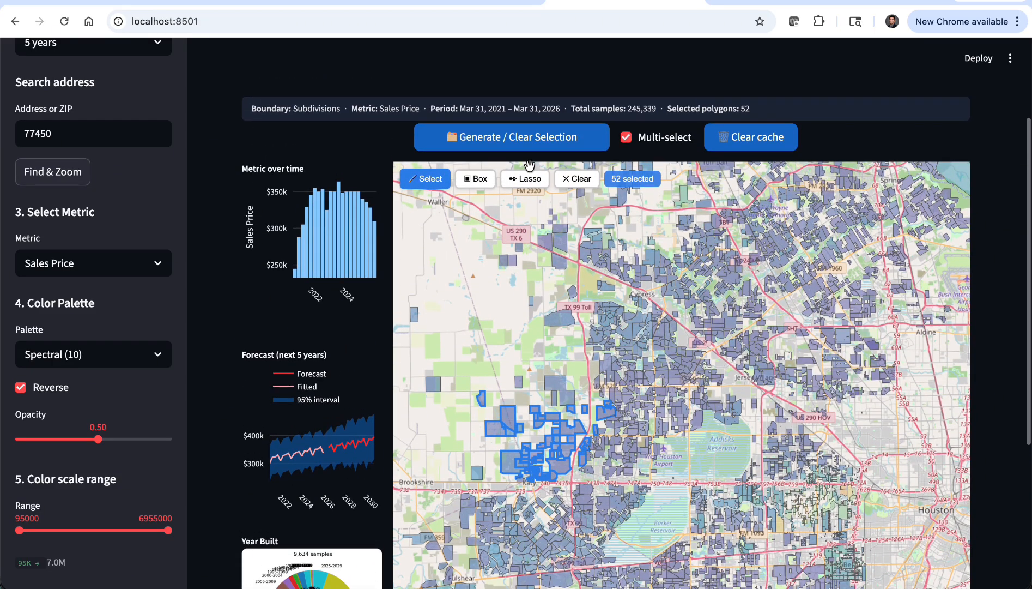
# Clear the selected subdivisions along with their generated charts and return to the tool's header
pyautogui.click(517, 142)
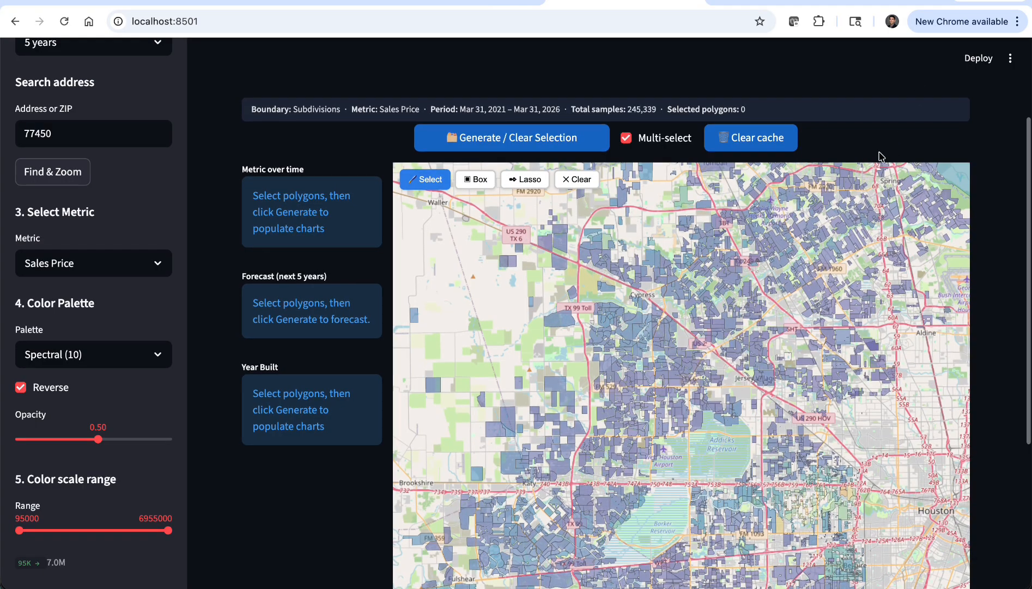
pyautogui.scroll(3, 839, 180)
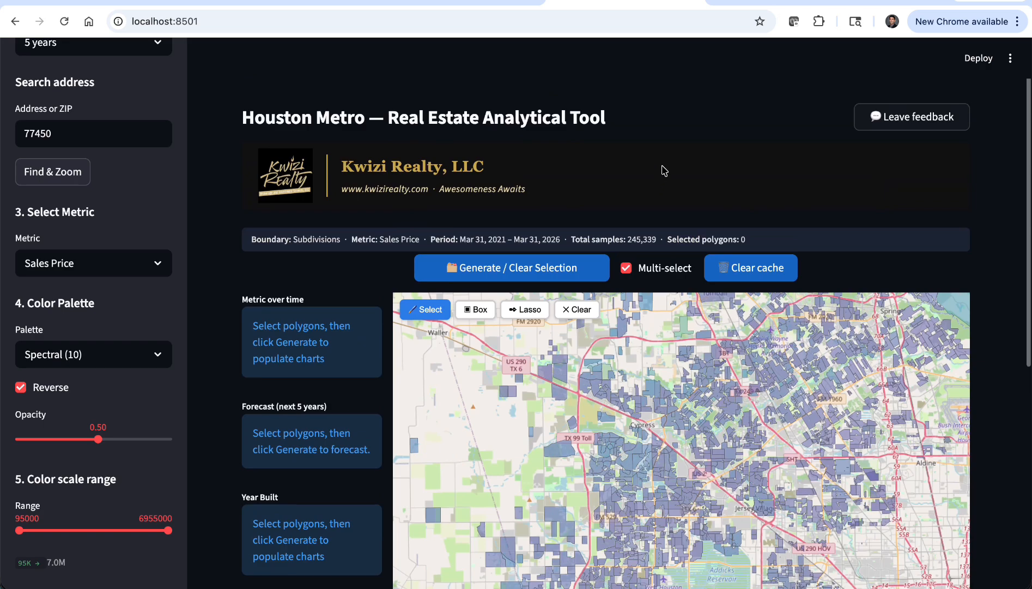